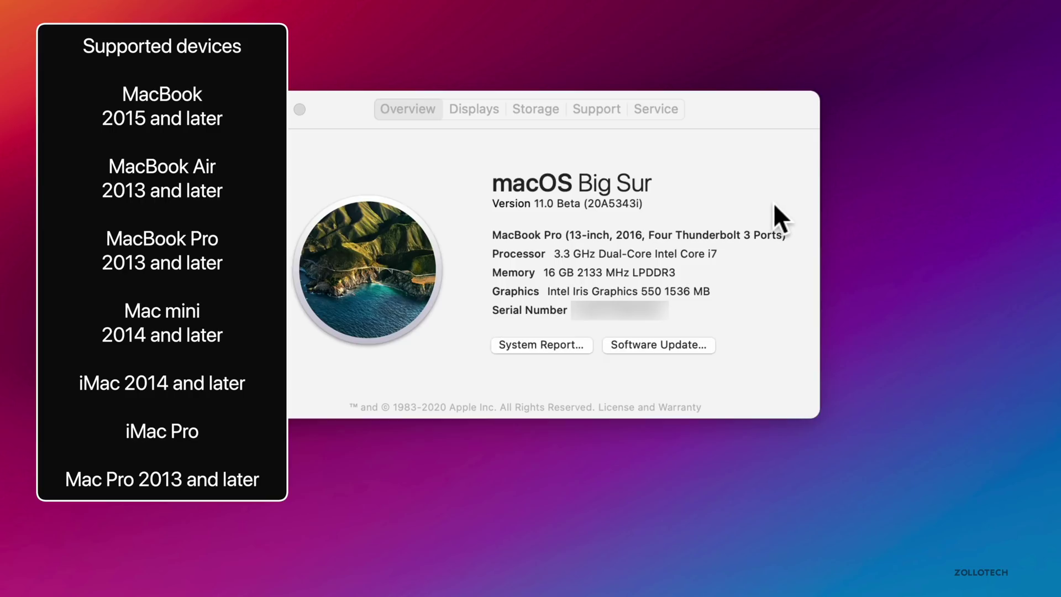
# Step: Close the About This Mac window showing macOS Big Sur 11.0 Beta (20A5343i)
pyautogui.click(733, 131)
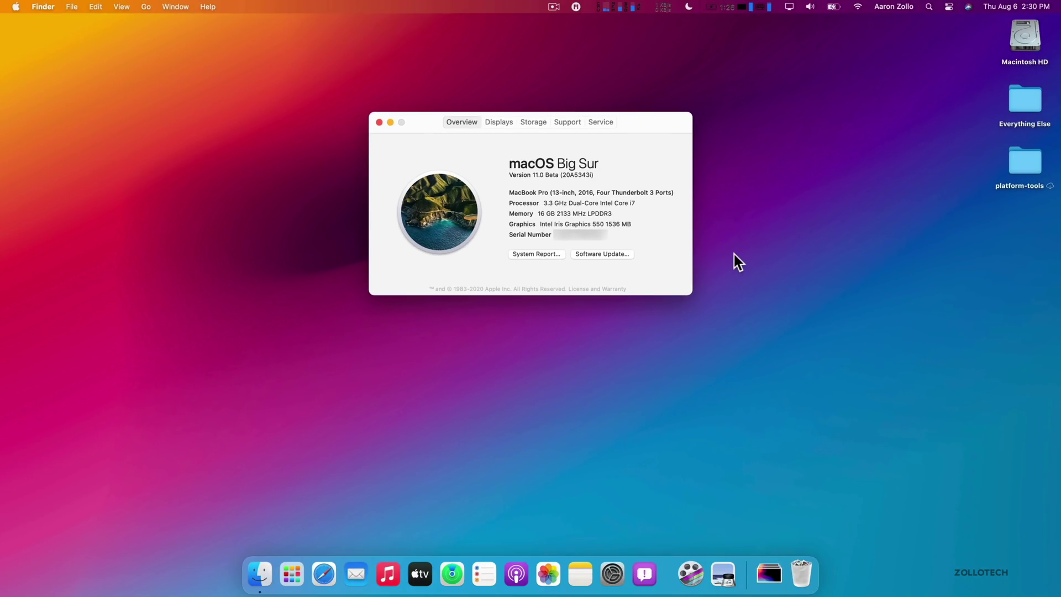
pyautogui.click(380, 121)
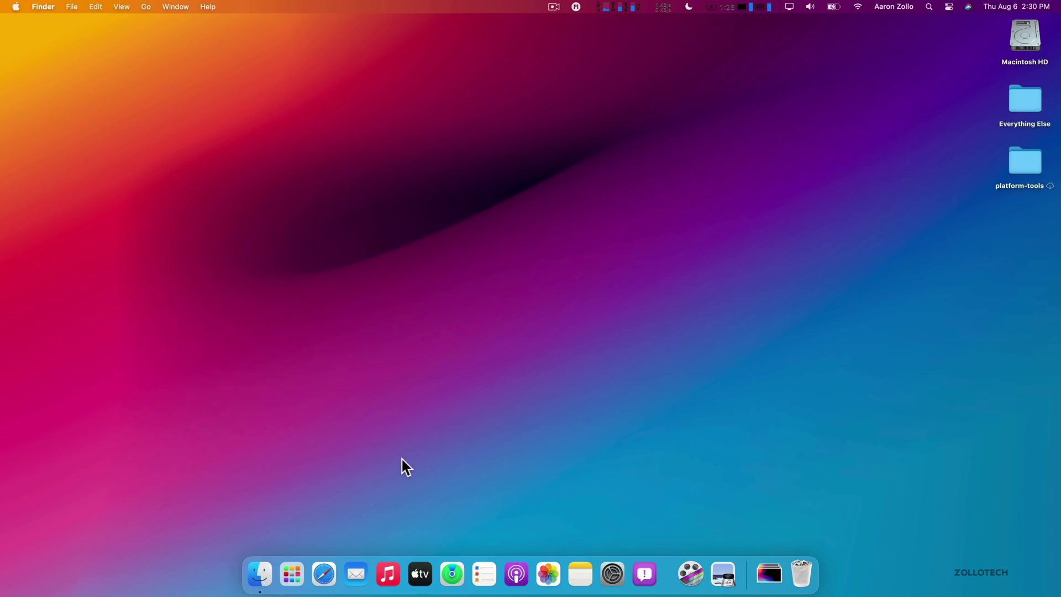
# Step: Launch Safari, look over its start page customization options, then dismiss them
pyautogui.click(323, 561)
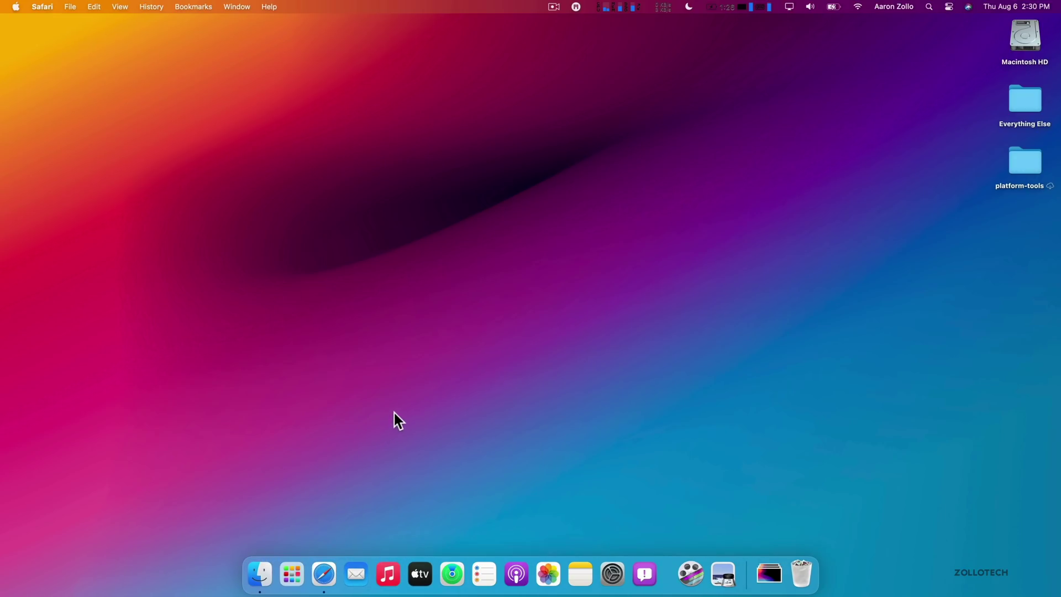
pyautogui.click(727, 59)
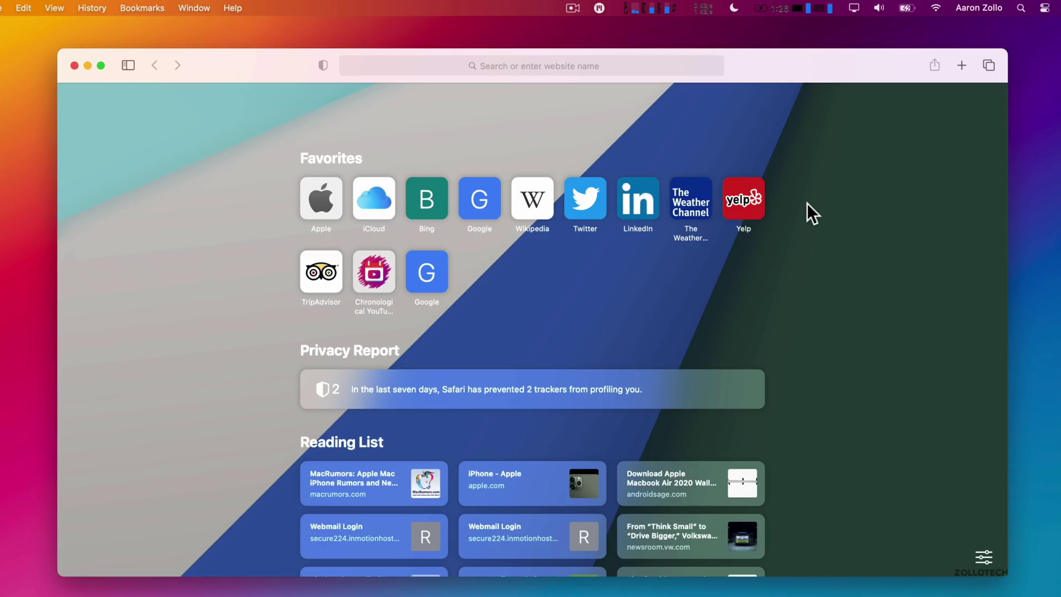
pyautogui.click(983, 556)
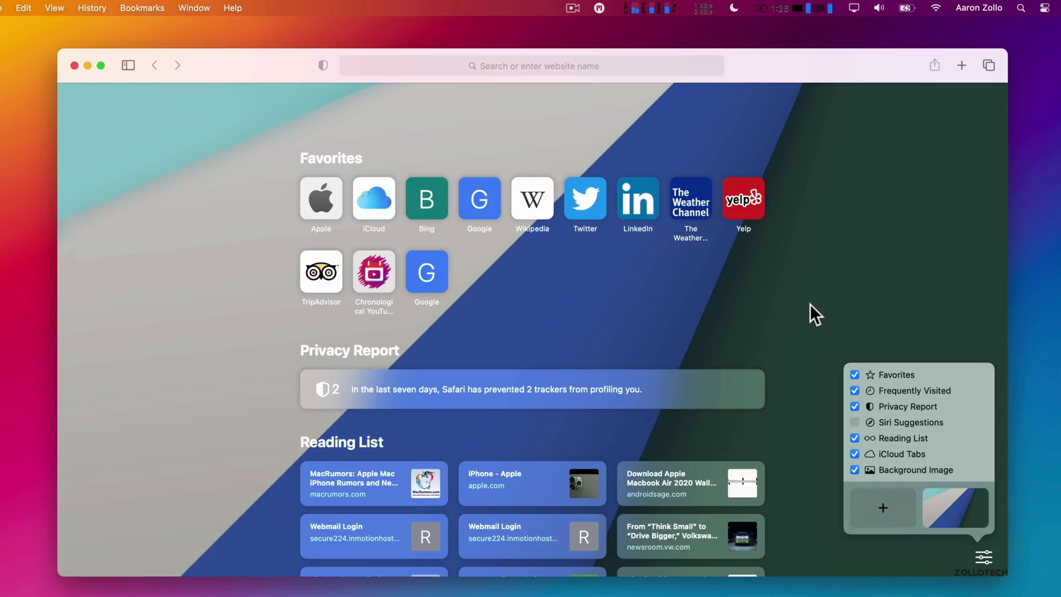
pyautogui.click(801, 274)
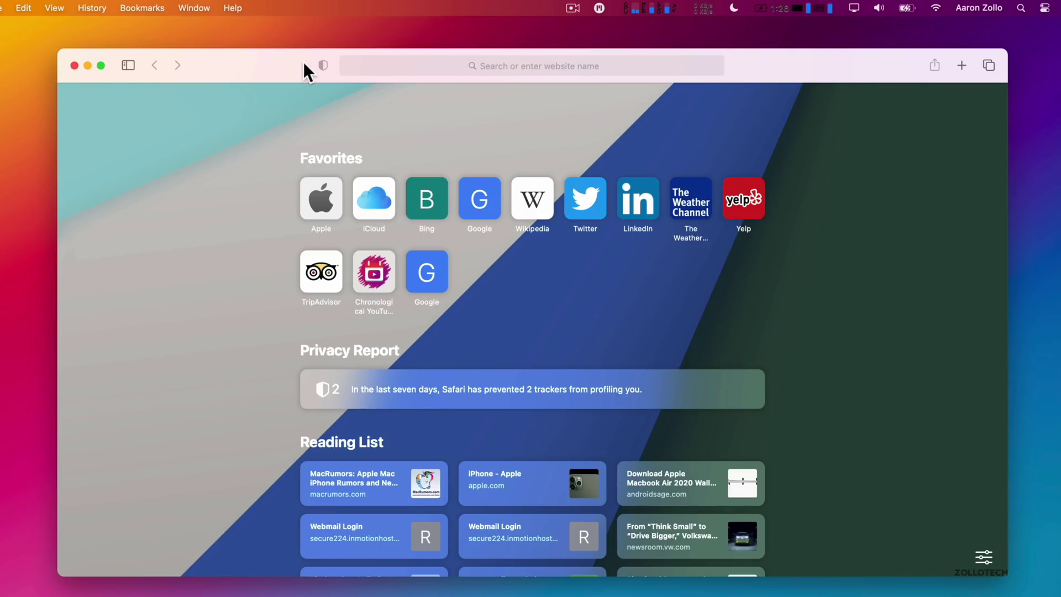
# Step: Load apple.com/beta in Safari
pyautogui.click(395, 73)
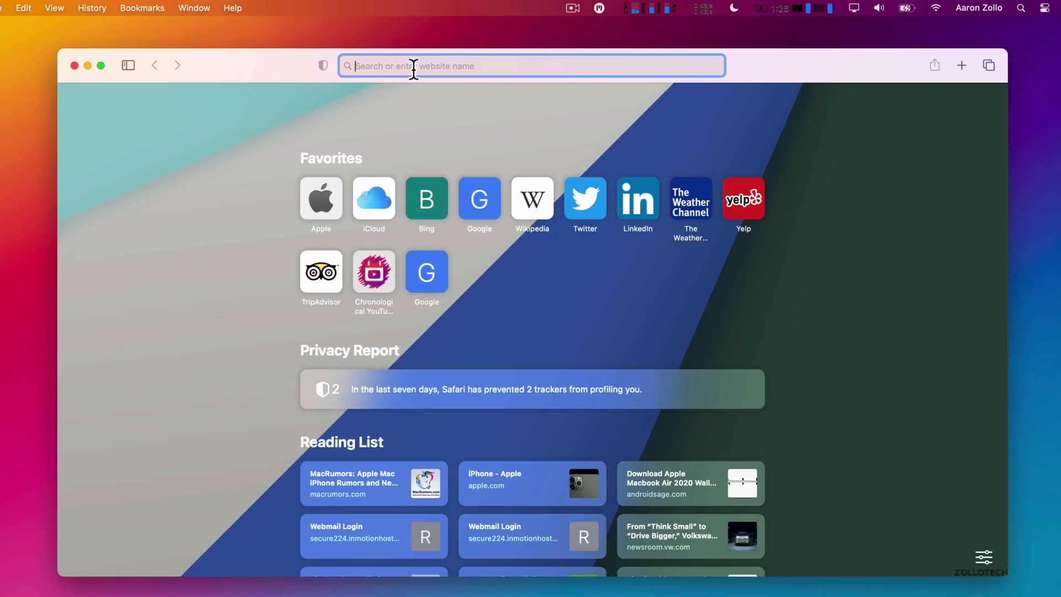
pyautogui.write('apple.co')
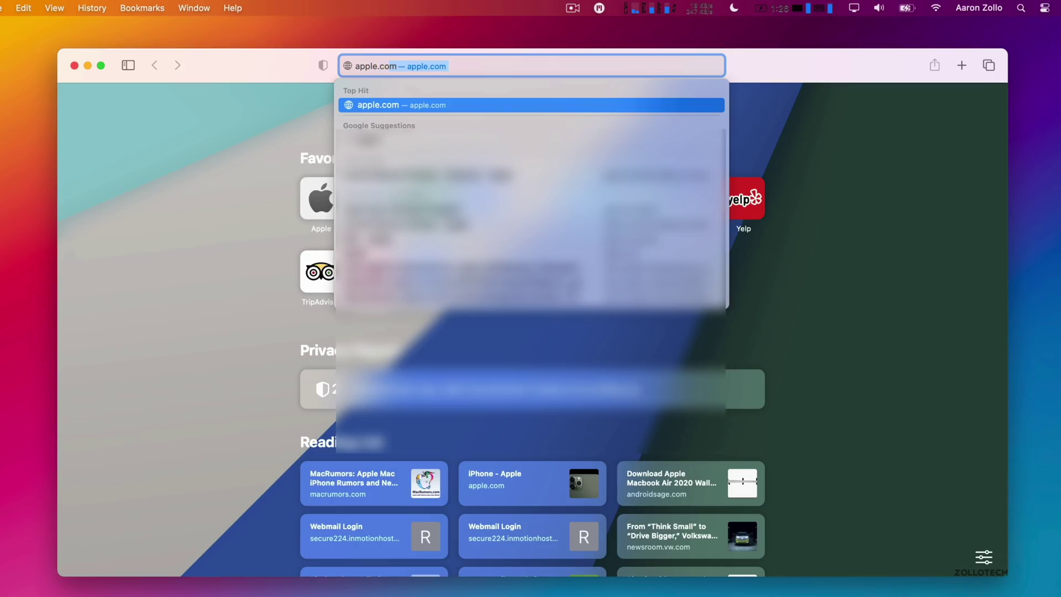
pyautogui.write('m/beta')
pyautogui.press('Return')
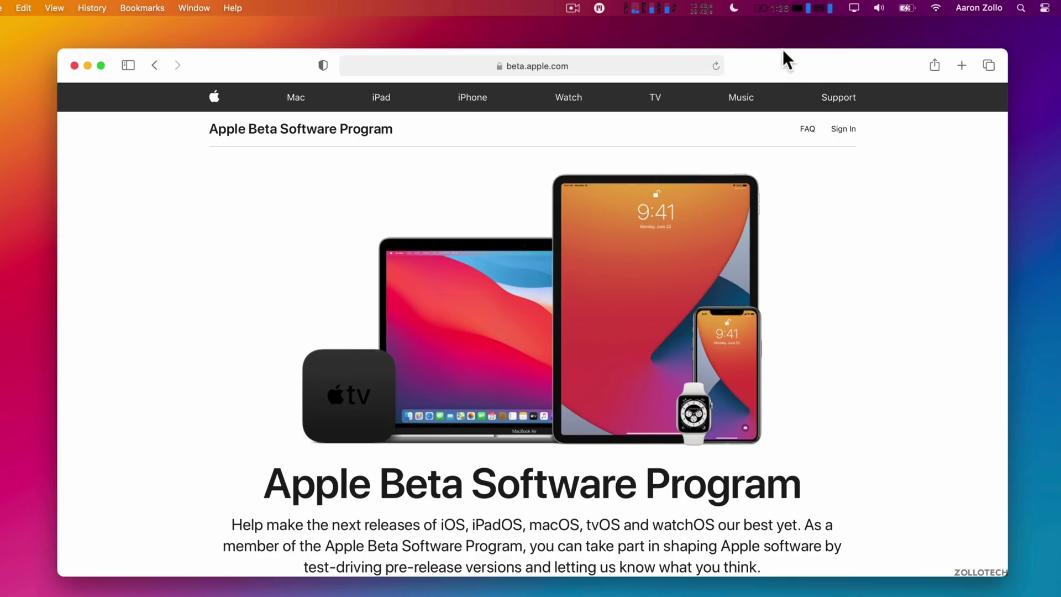
# Step: Make the window taller, sign in to the beta site, and open Enroll Your Devices
pyautogui.moveTo(783, 49); pyautogui.dragTo(784, 28)
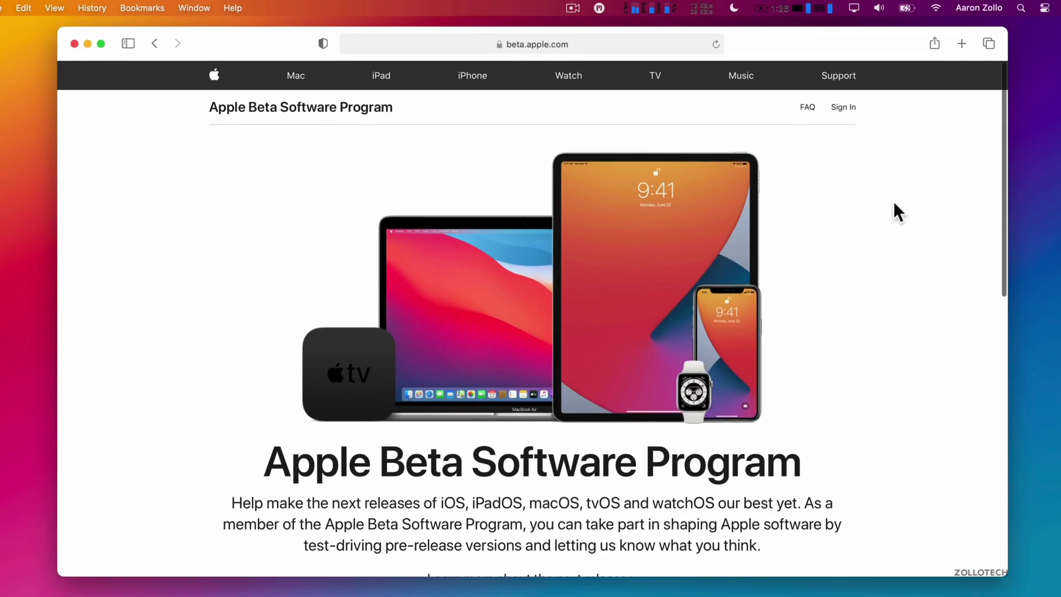
pyautogui.click(844, 107)
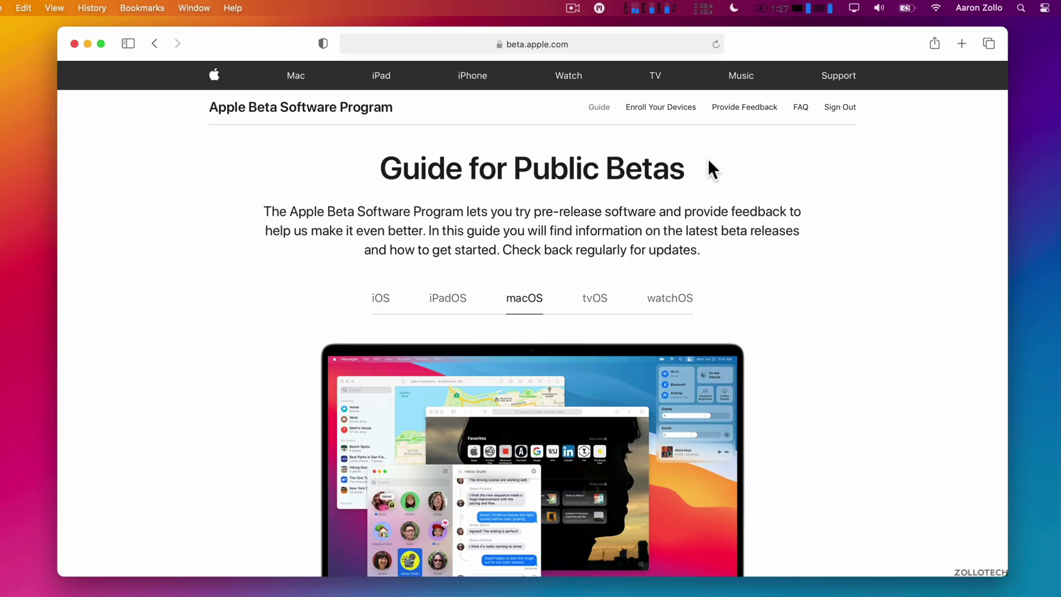
pyautogui.click(644, 109)
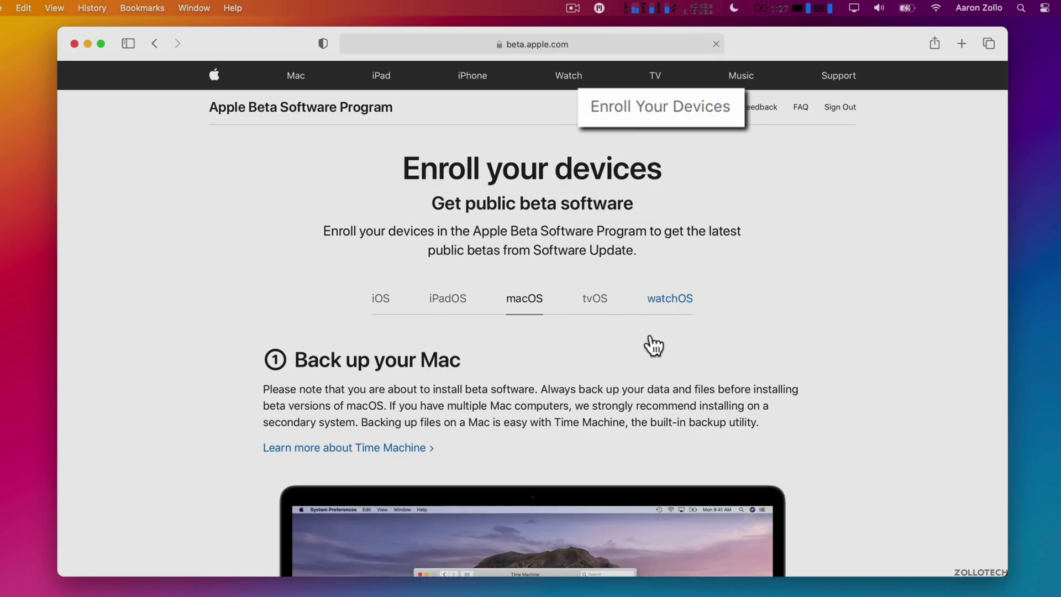
# Step: Scroll down to Enroll your Mac and download the macOS Public Beta Access Utility
pyautogui.scroll(-3, 519, 351)
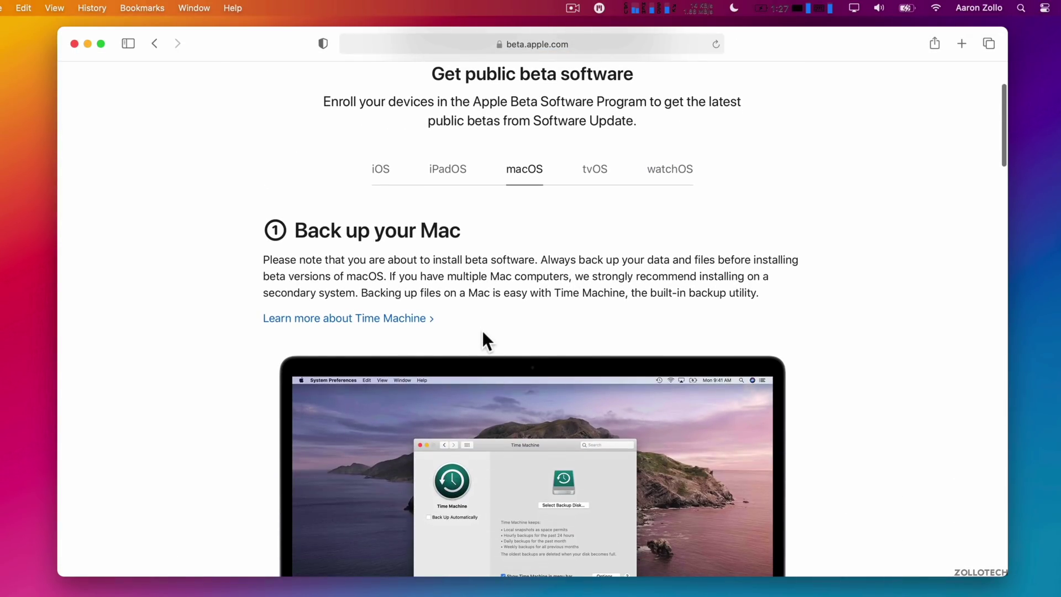
pyautogui.scroll(-1, 481, 331)
pyautogui.scroll(-3, 468, 420)
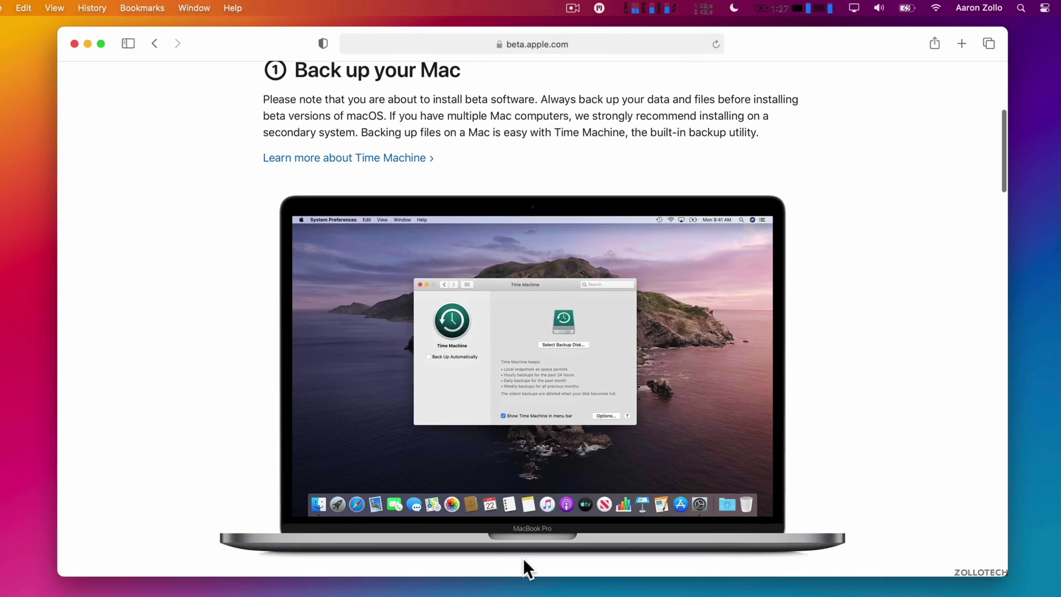
pyautogui.moveTo(509, 577); pyautogui.dragTo(509, 596)
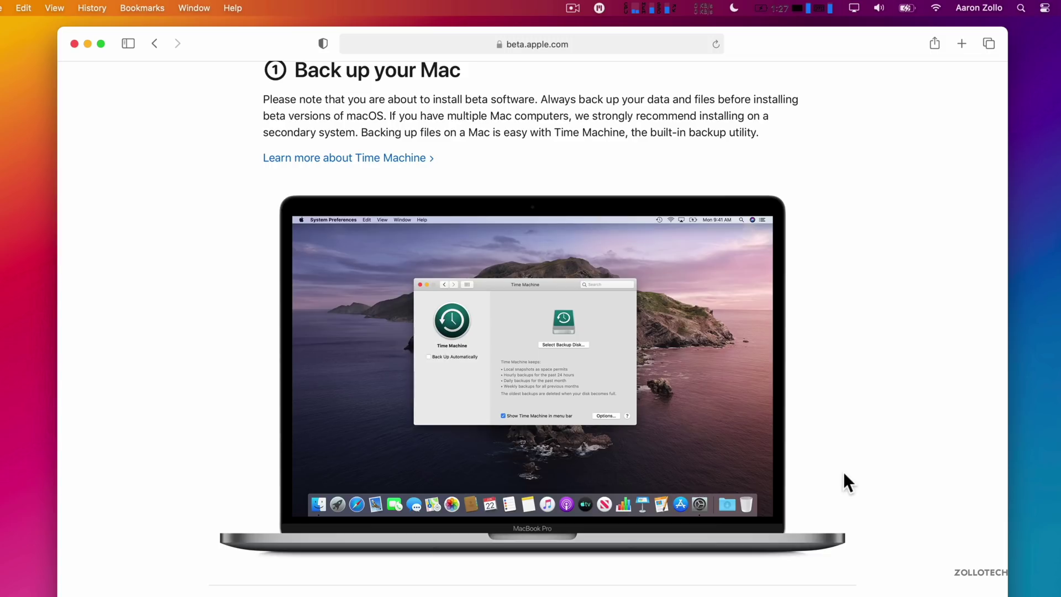
pyautogui.scroll(-10, 839, 473)
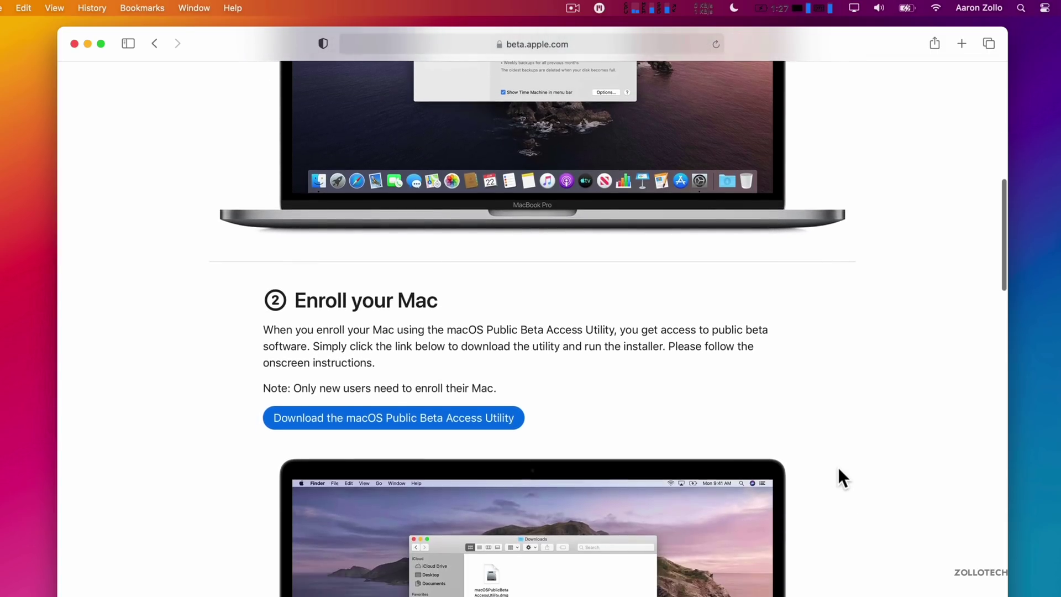
pyautogui.scroll(-1, 839, 470)
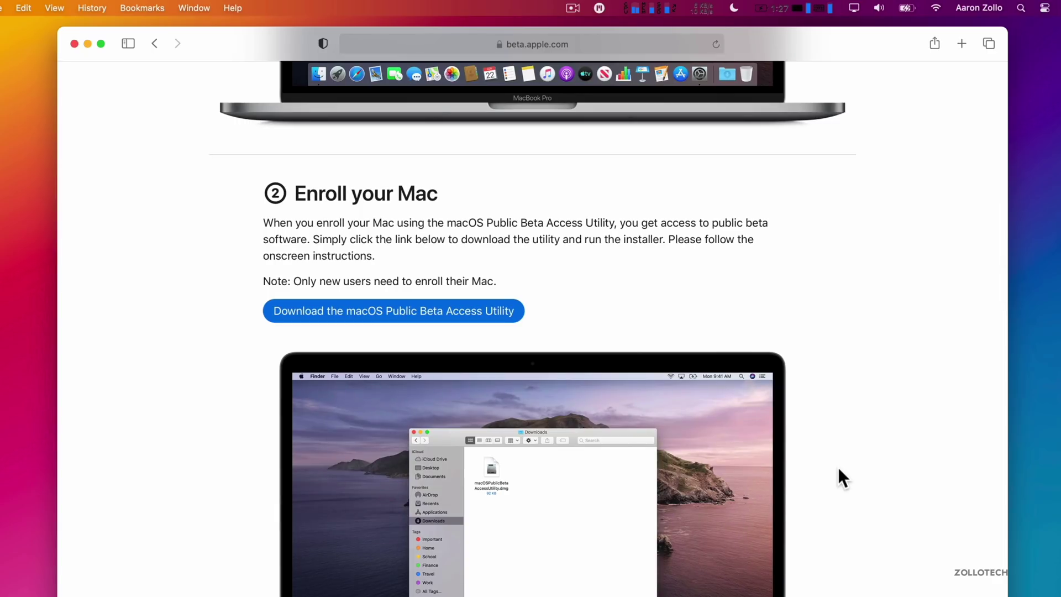
pyautogui.click(378, 313)
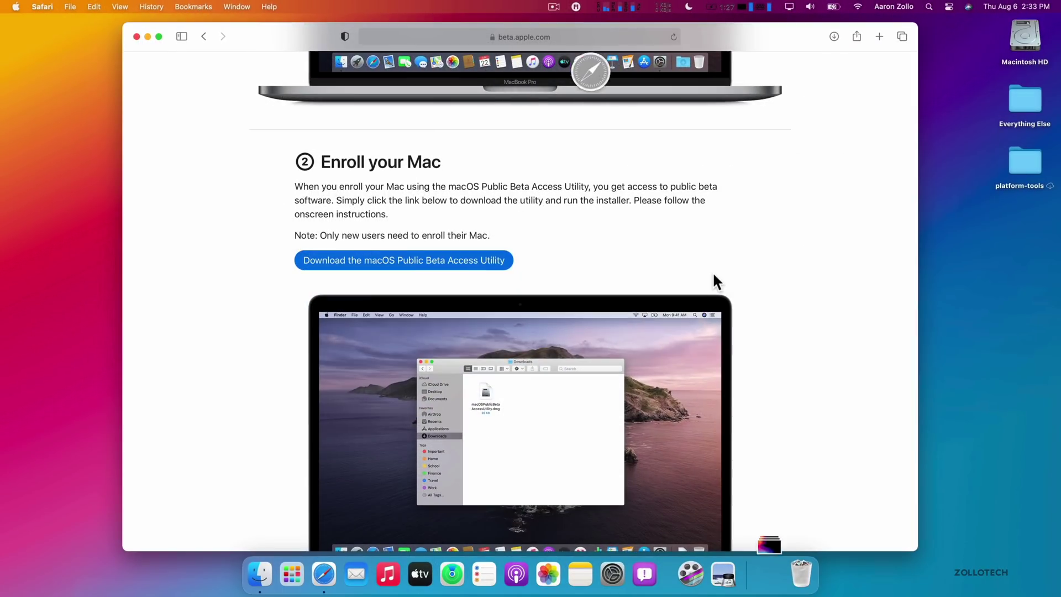
# Step: Mount macOSPublicBetaAccessUtility.dmg from the Downloads folder, then bring up System Preferences
pyautogui.click(769, 574)
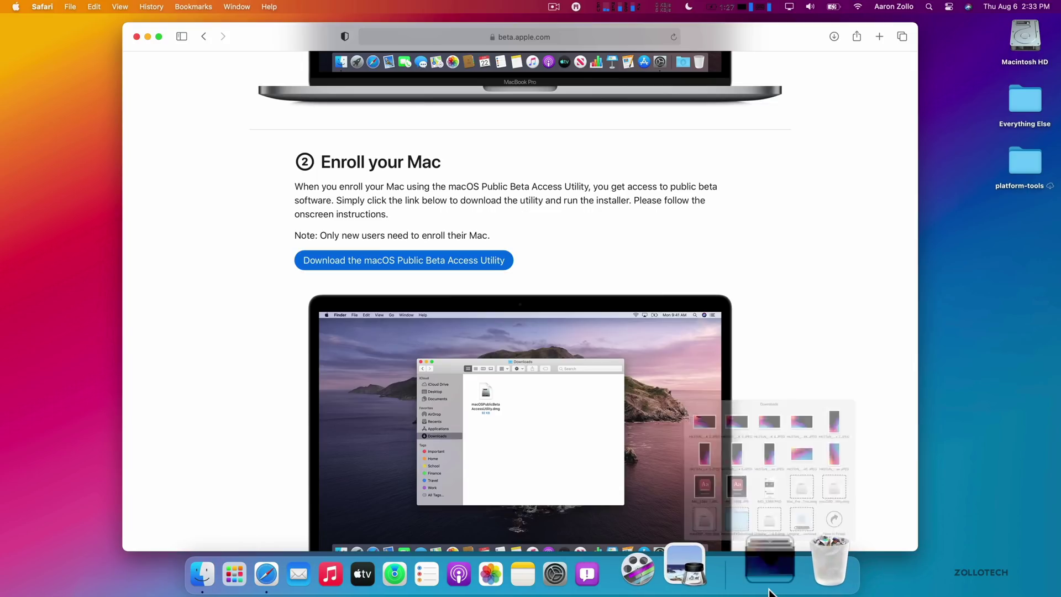
pyautogui.click(910, 471)
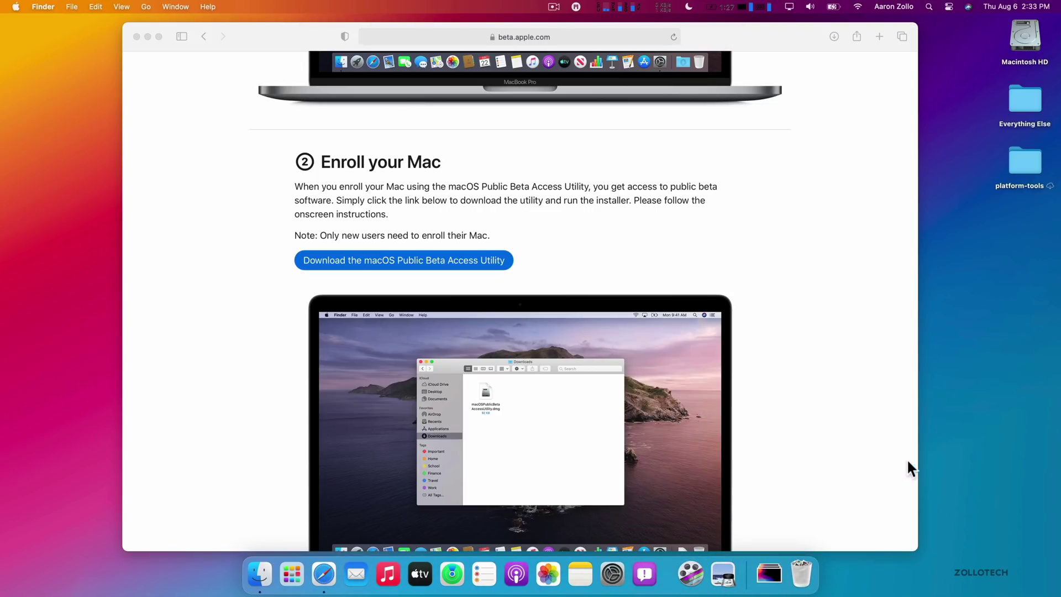
pyautogui.doubleClick(325, 167)
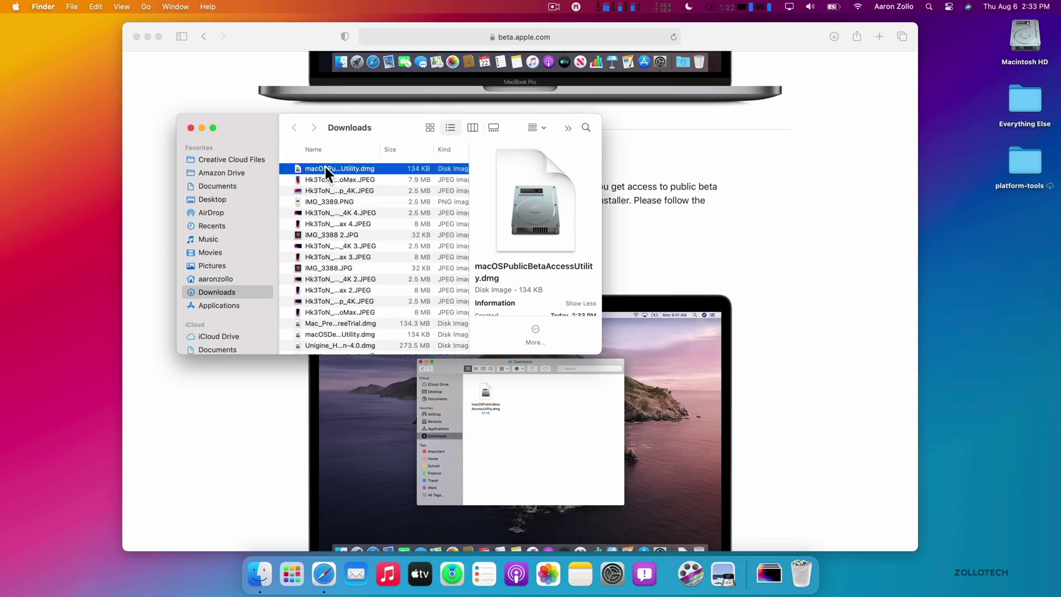
pyautogui.click(191, 128)
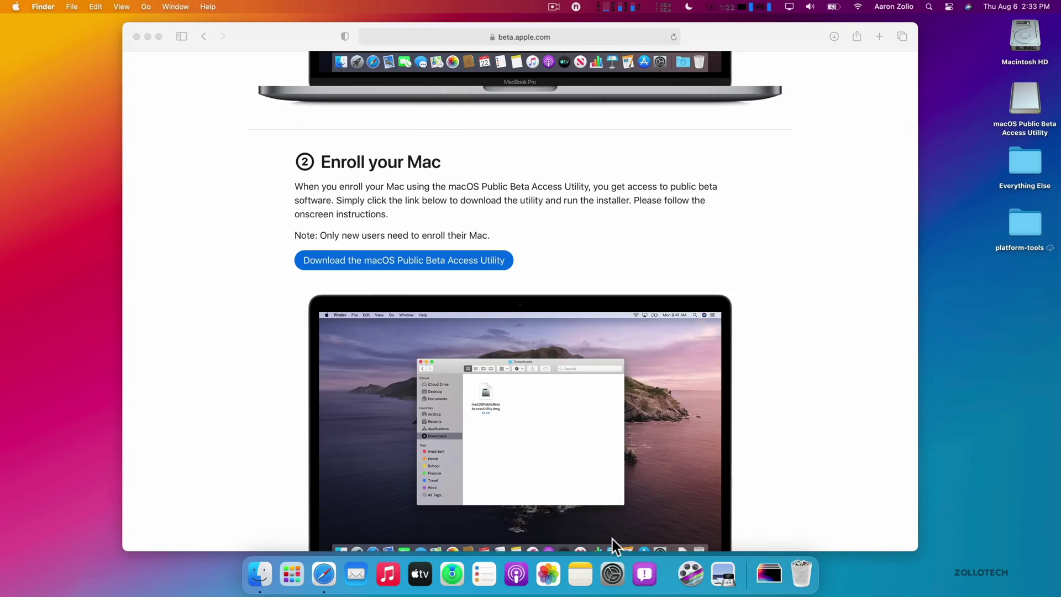
pyautogui.click(607, 588)
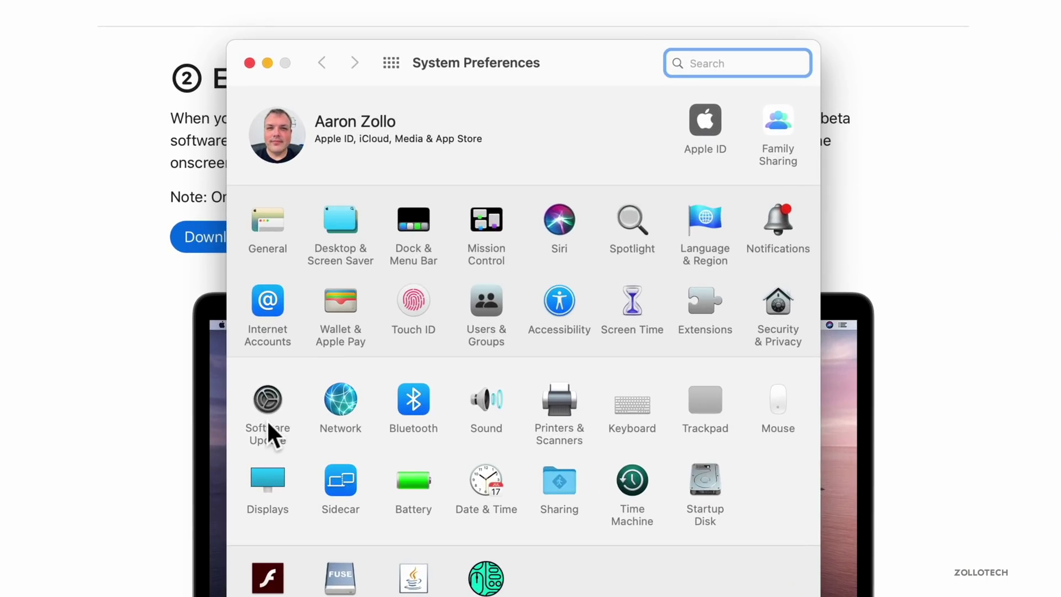
# Step: View the beta enrollment details in Software Update and cancel restoring defaults to stay enrolled
pyautogui.click(354, 381)
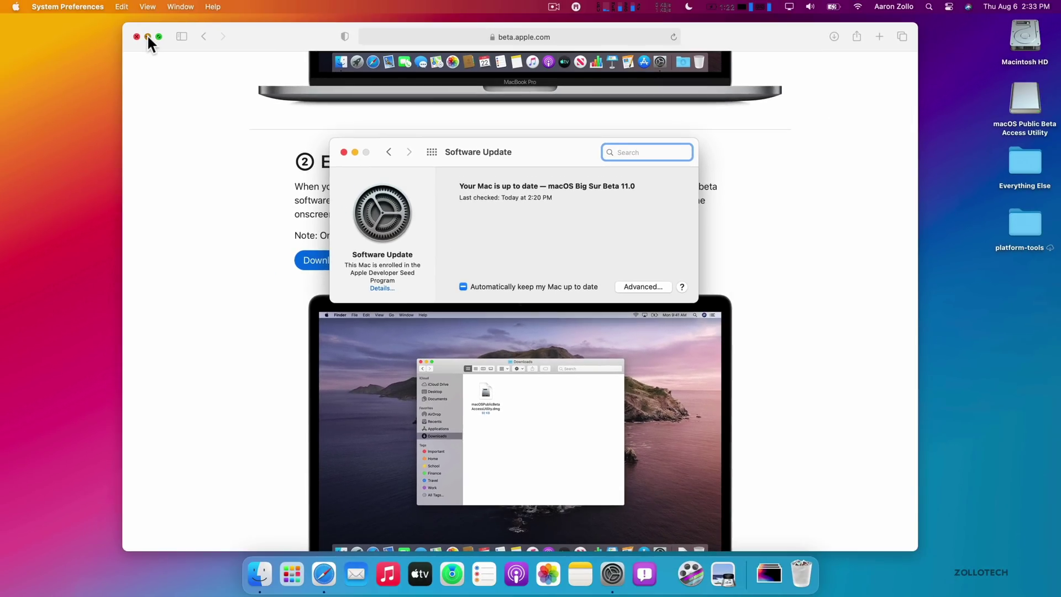
pyautogui.click(145, 38)
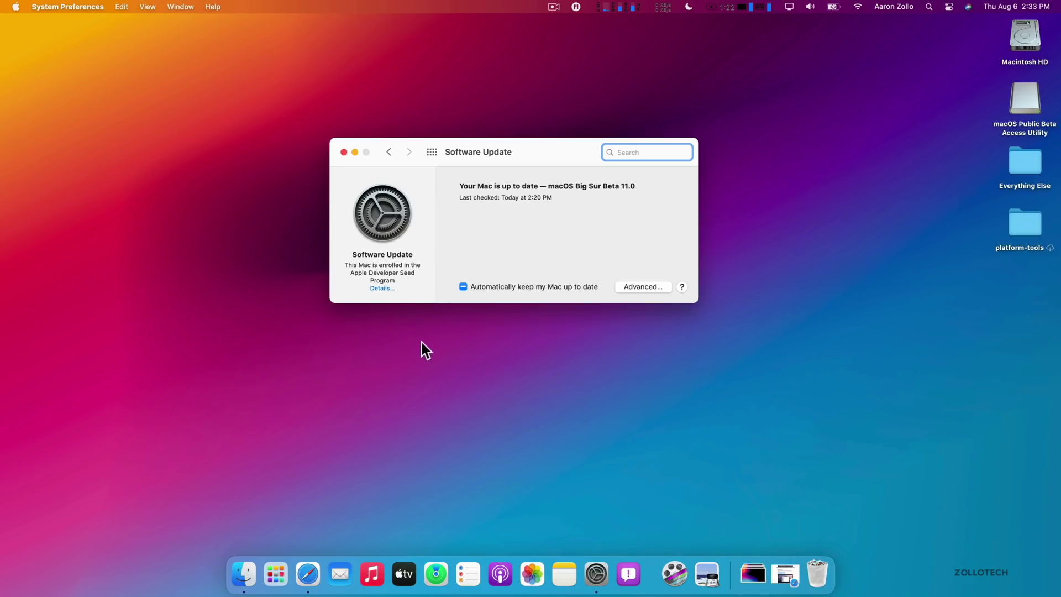
pyautogui.click(380, 289)
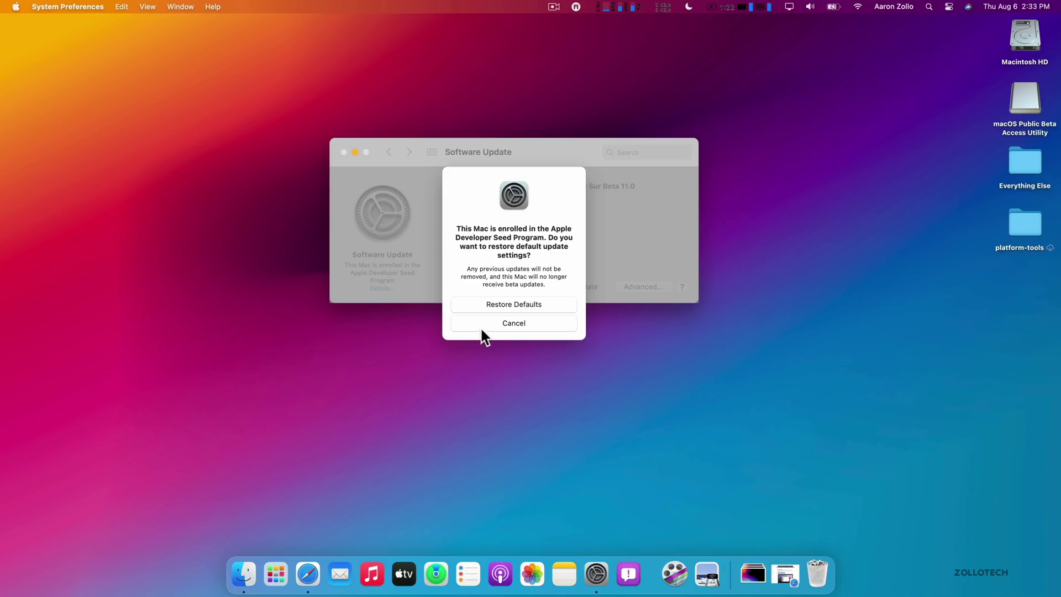
pyautogui.click(512, 323)
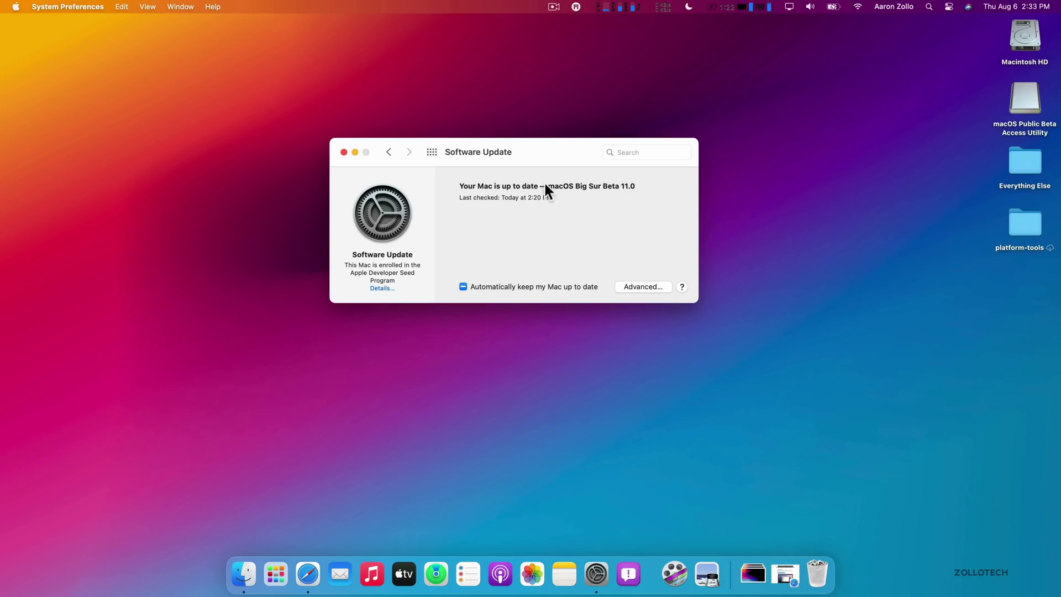
pyautogui.moveTo(535, 154); pyautogui.dragTo(535, 164)
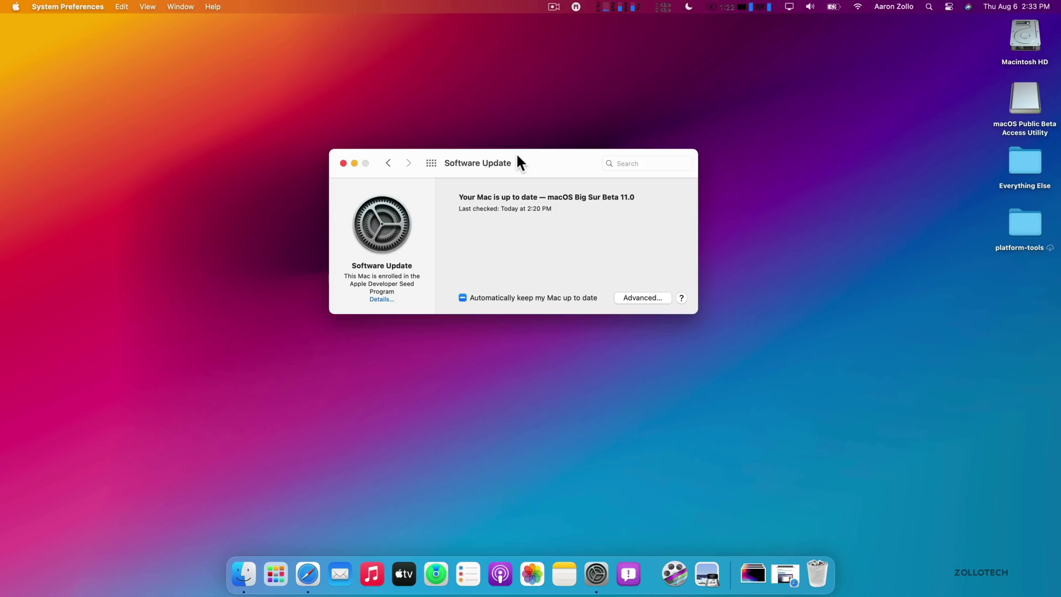
pyautogui.click(343, 163)
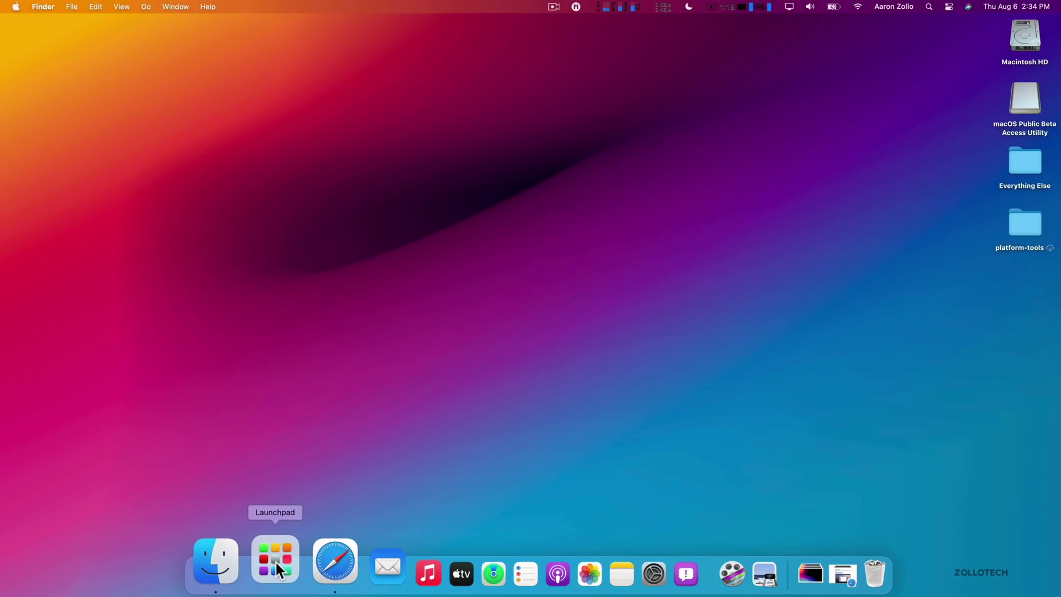
pyautogui.click(275, 560)
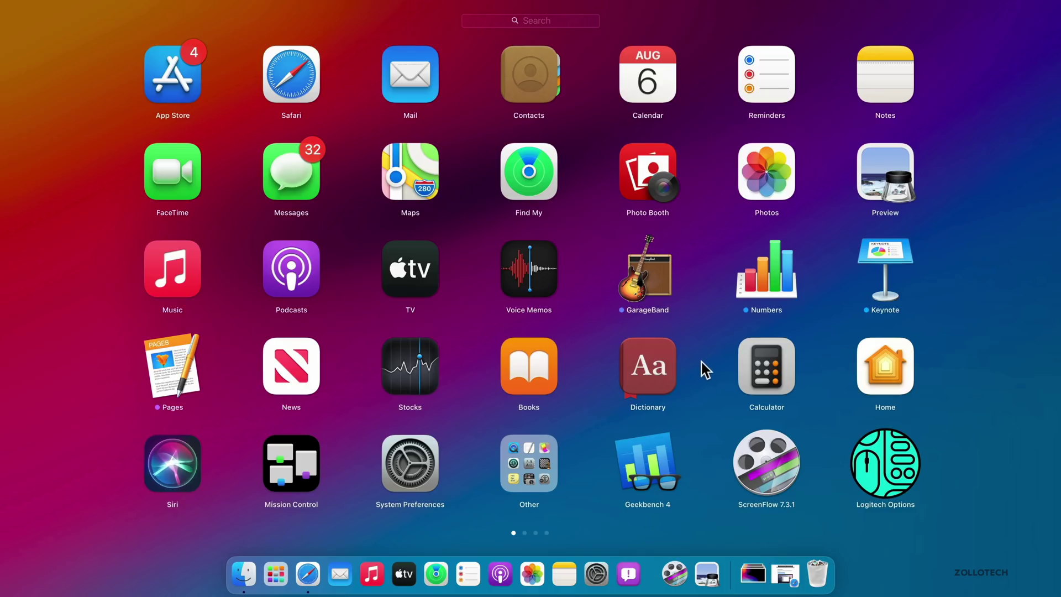
pyautogui.scroll(-3, 697, 389)
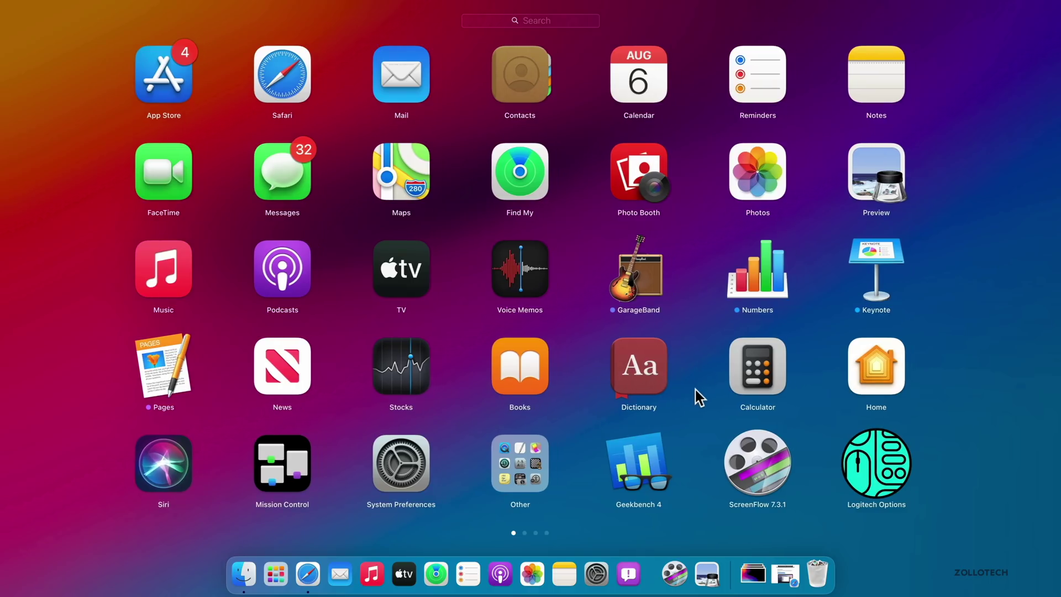
pyautogui.scroll(3, 695, 390)
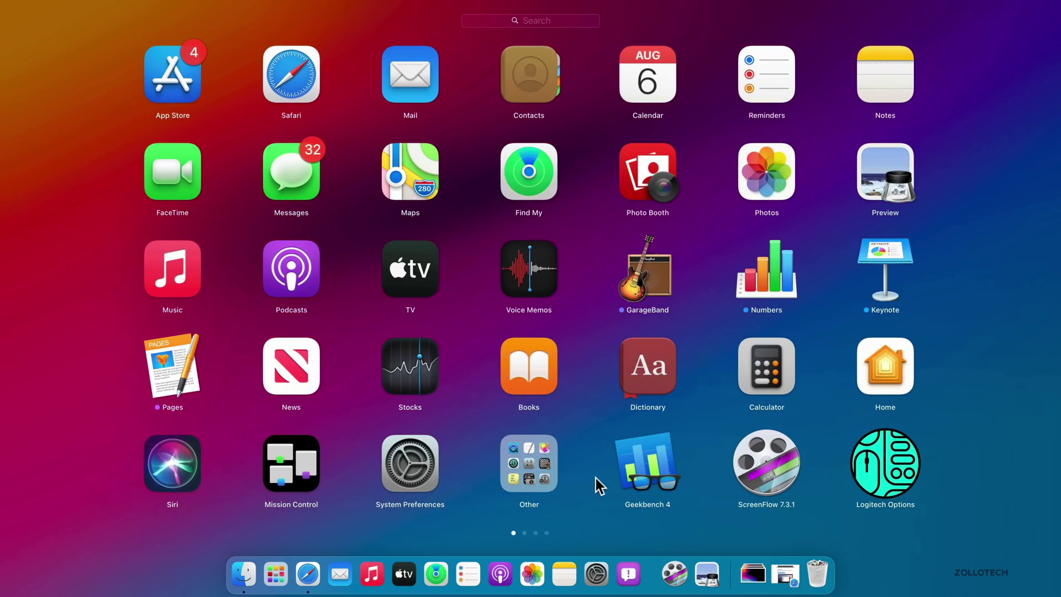
pyautogui.click(580, 506)
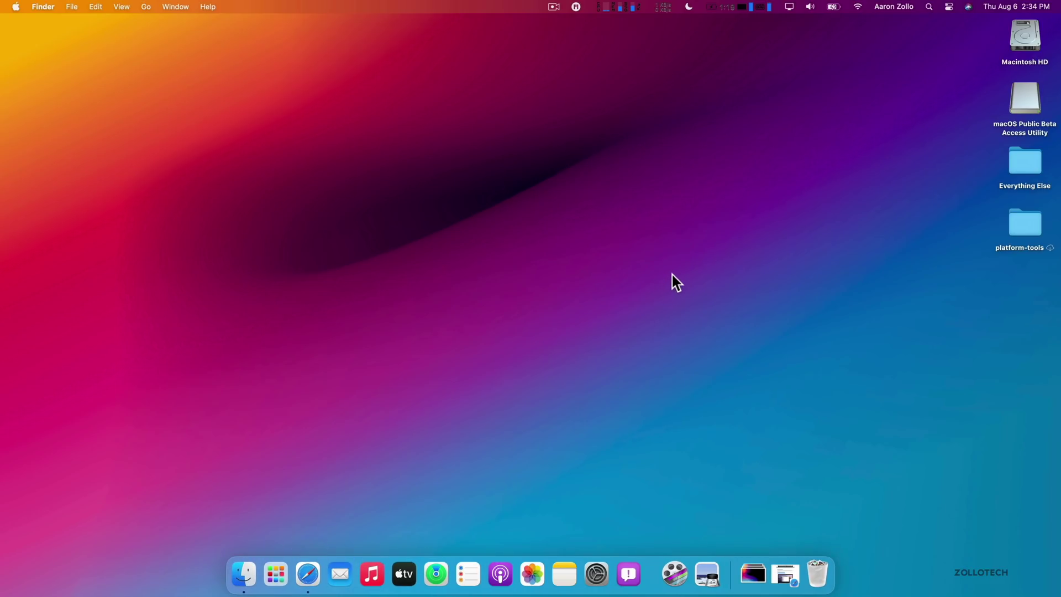
# Step: Raise the Sound slider slightly in Control Center
pyautogui.click(950, 8)
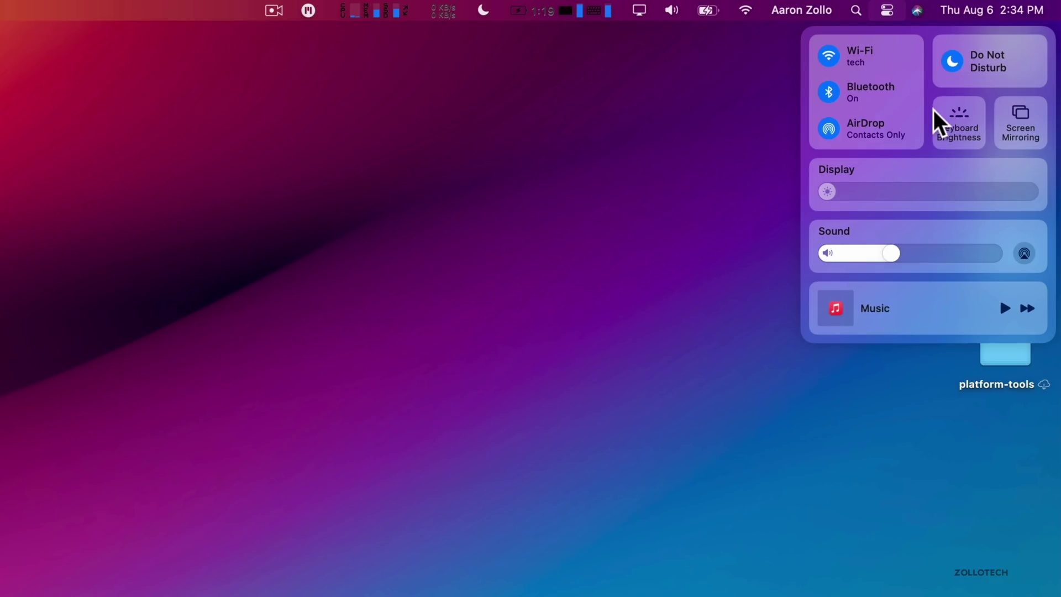
pyautogui.moveTo(896, 257); pyautogui.dragTo(907, 264)
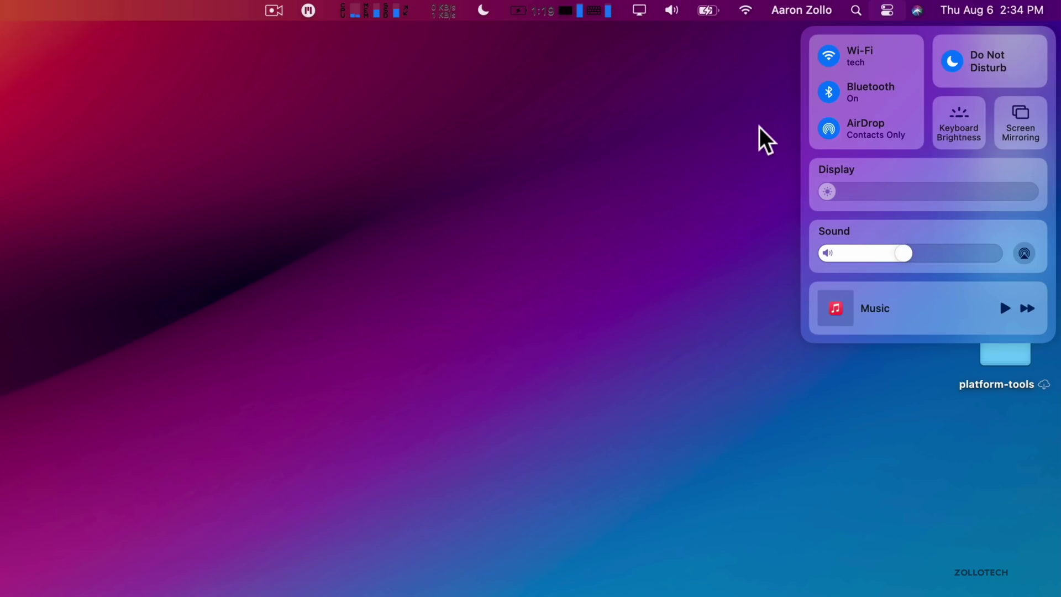
# Step: In Notification Center's widget editor, preview the Weather Forecast sizes and browse the Stocks widgets
pyautogui.click(734, 208)
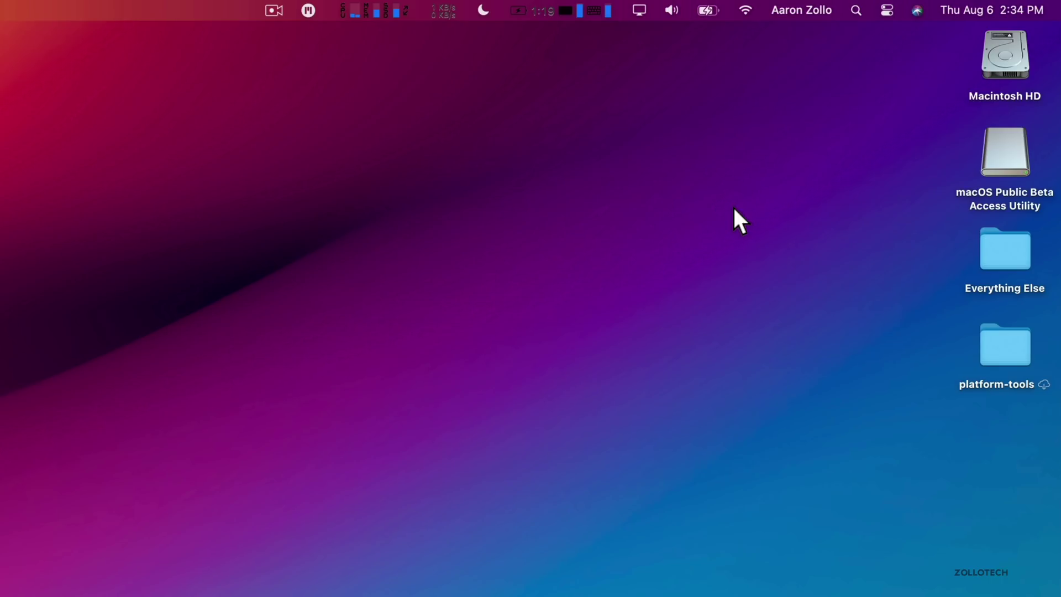
pyautogui.hscroll(5, 734, 207)
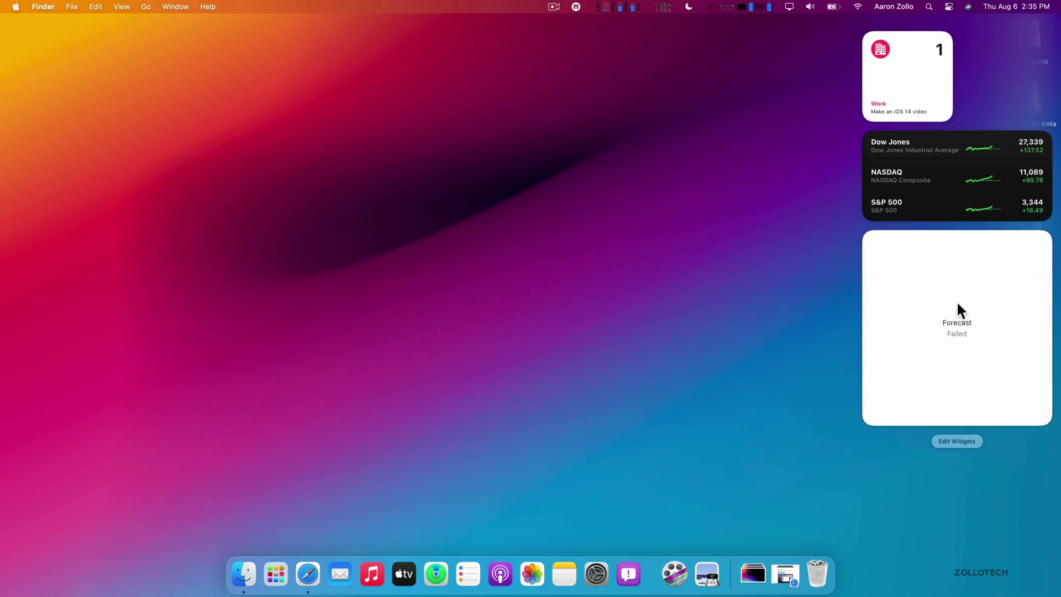
pyautogui.click(955, 442)
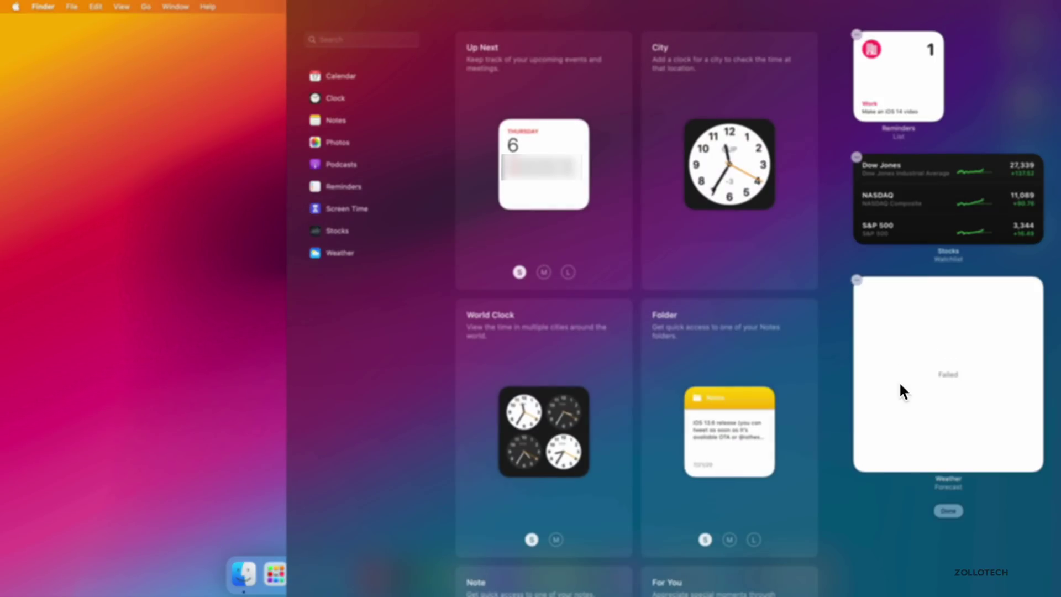
pyautogui.click(412, 252)
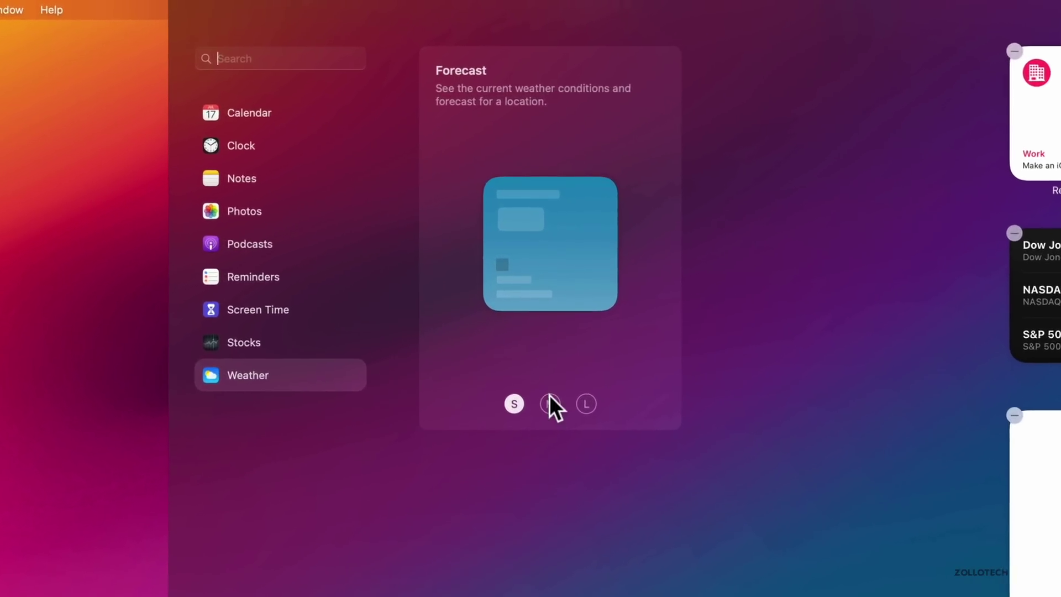
pyautogui.click(544, 271)
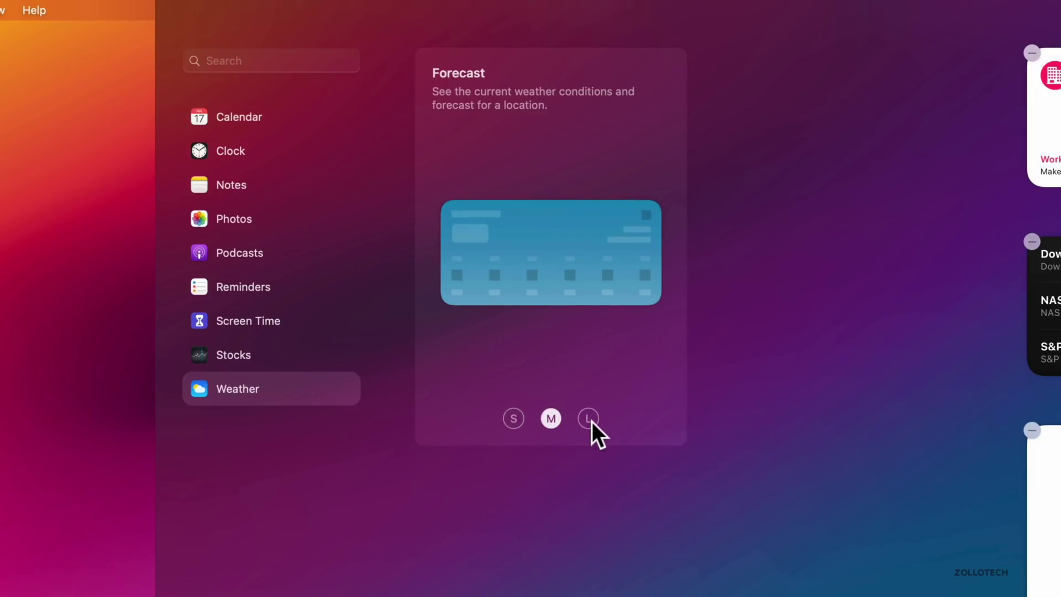
pyautogui.click(568, 272)
pyautogui.click(506, 419)
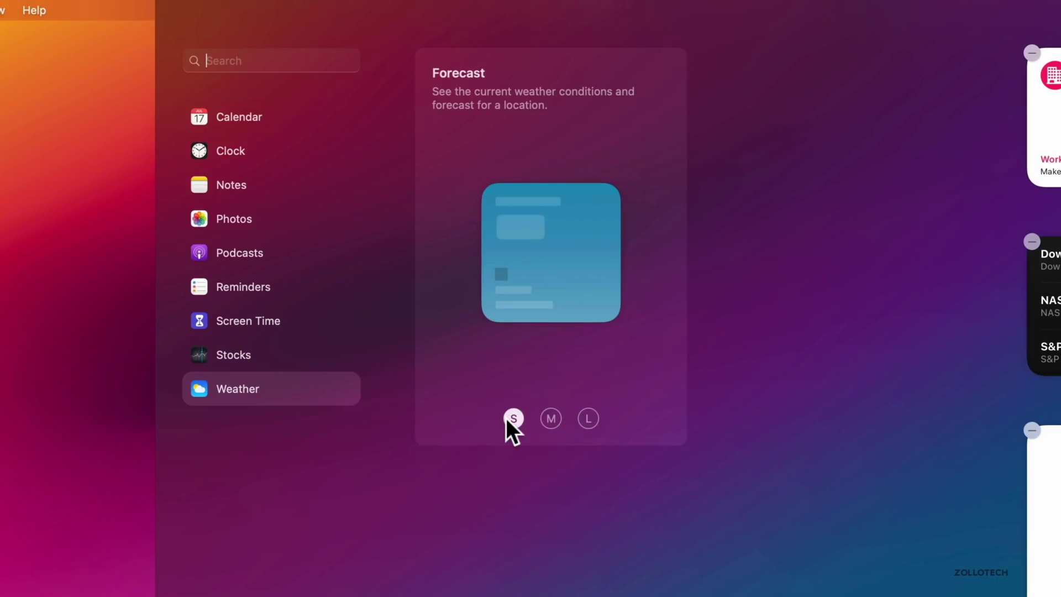
pyautogui.click(245, 354)
# Step: Add the large Podcasts Up Next widget and finish editing widgets
pyautogui.click(233, 249)
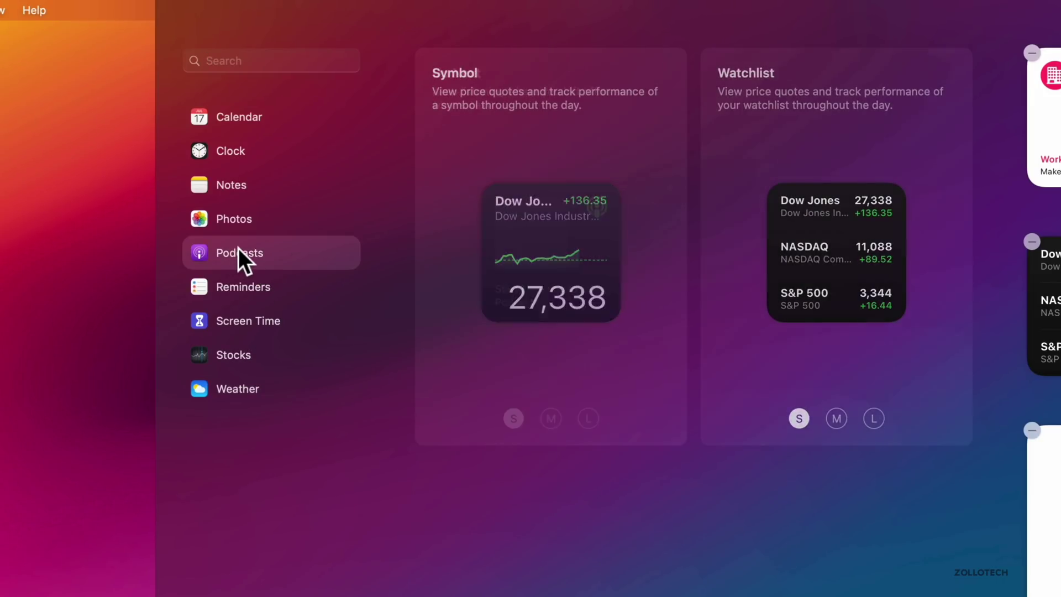
pyautogui.click(551, 418)
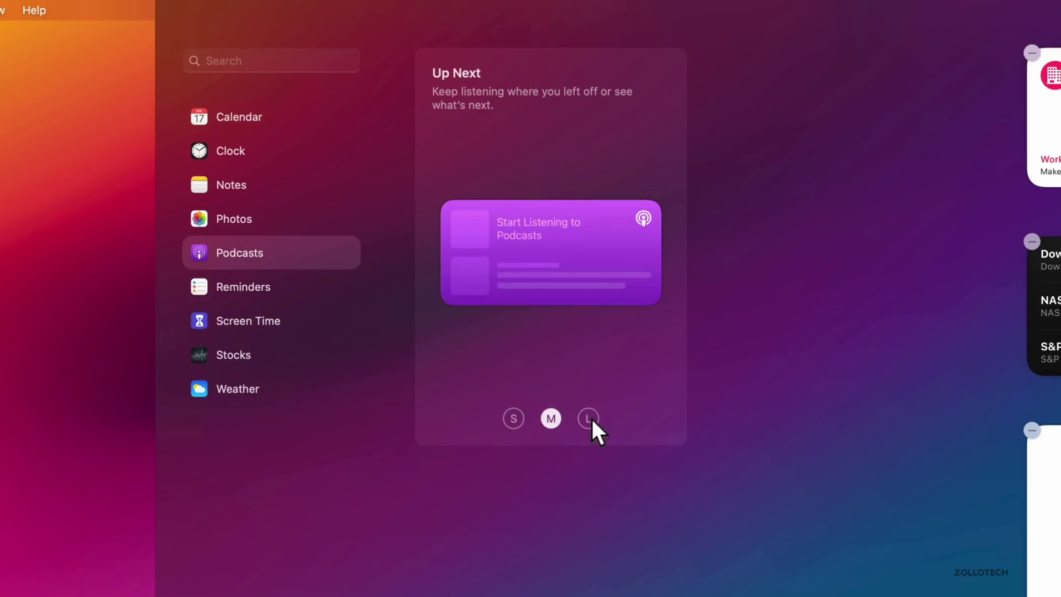
pyautogui.click(589, 418)
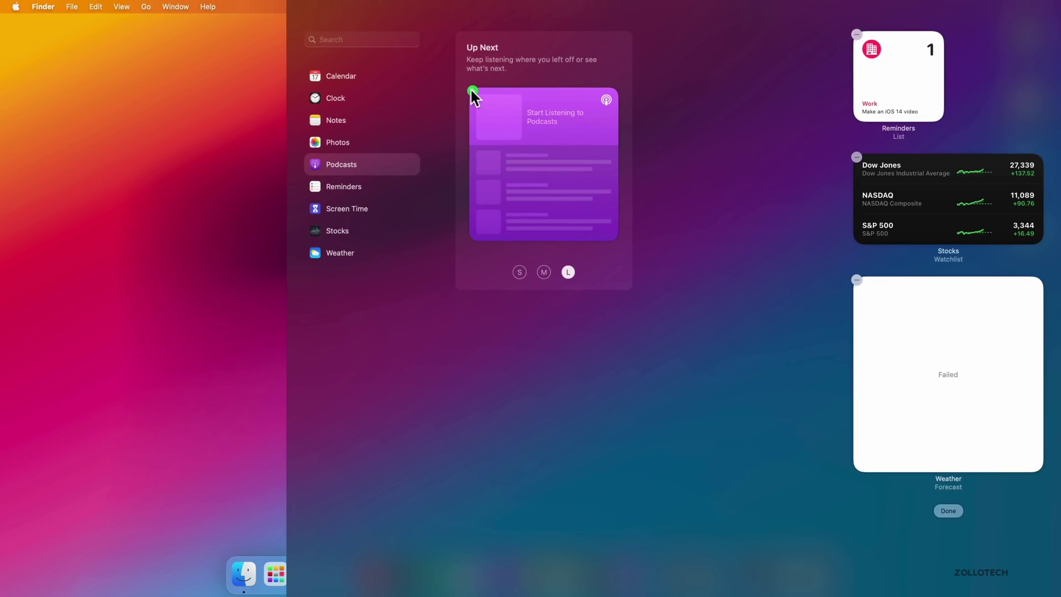
pyautogui.click(473, 90)
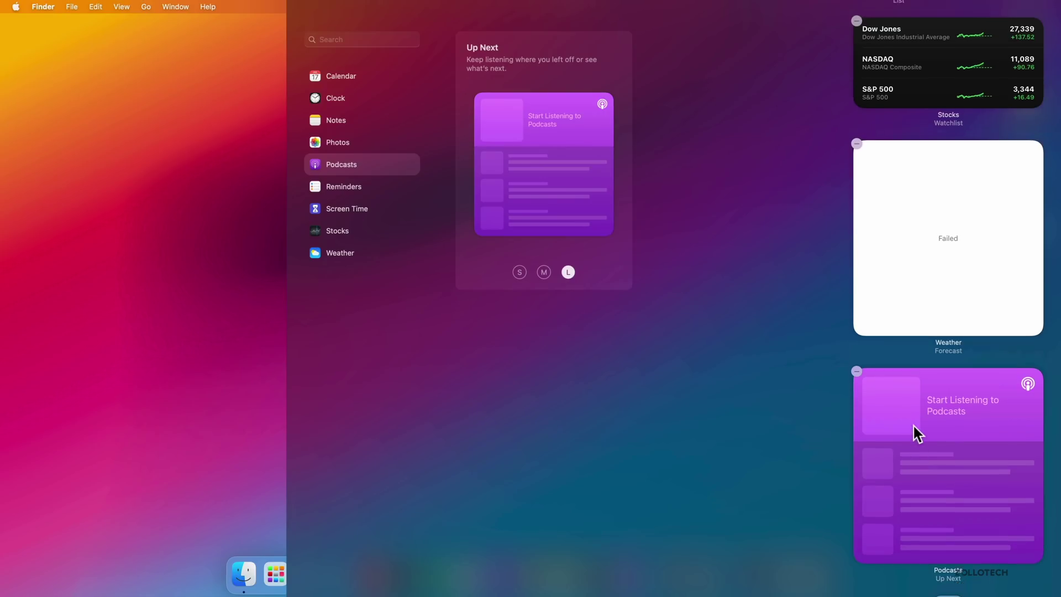
pyautogui.scroll(5, 913, 426)
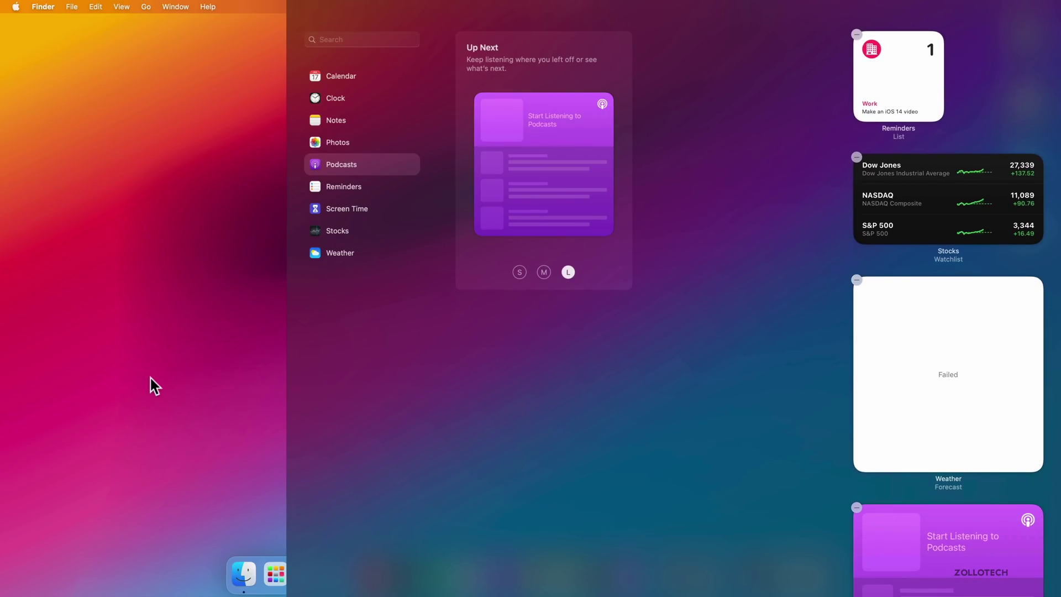
pyautogui.click(245, 380)
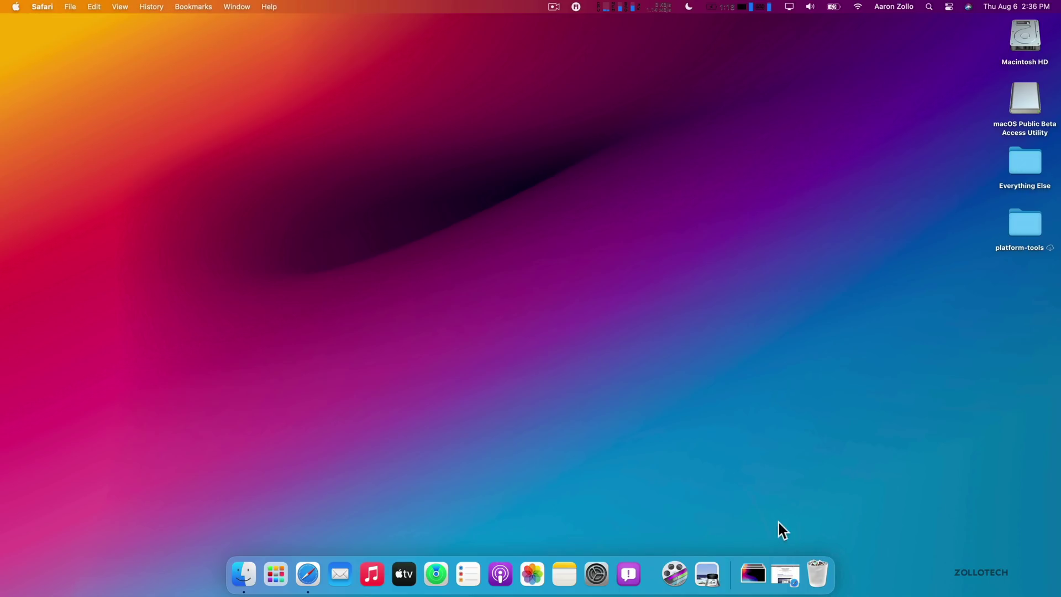
# Step: Restore the minimized beta.apple.com Safari window and navigate to youtube
pyautogui.click(781, 566)
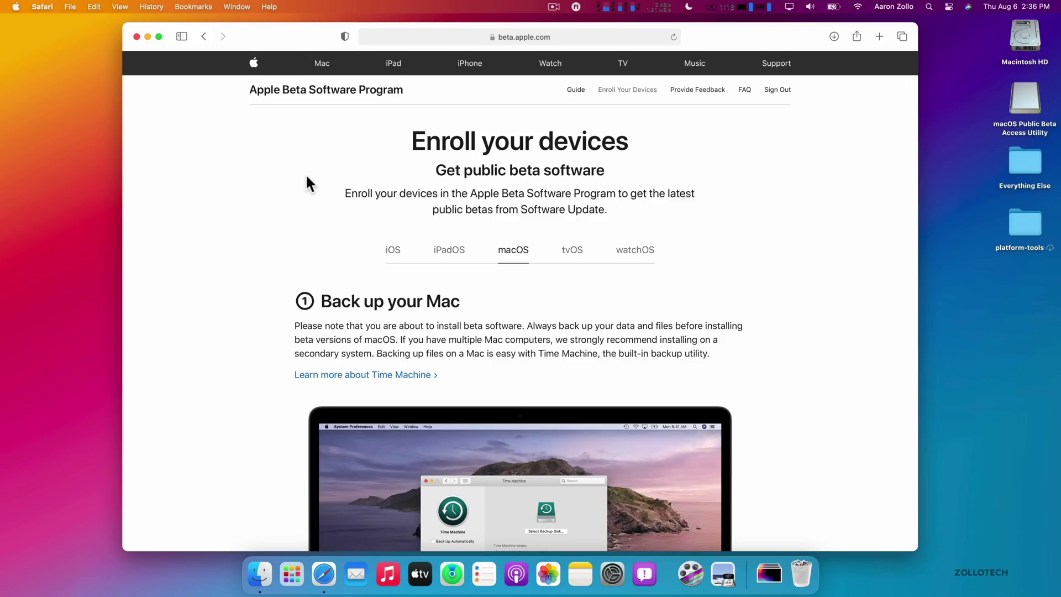
pyautogui.scroll(1, 306, 182)
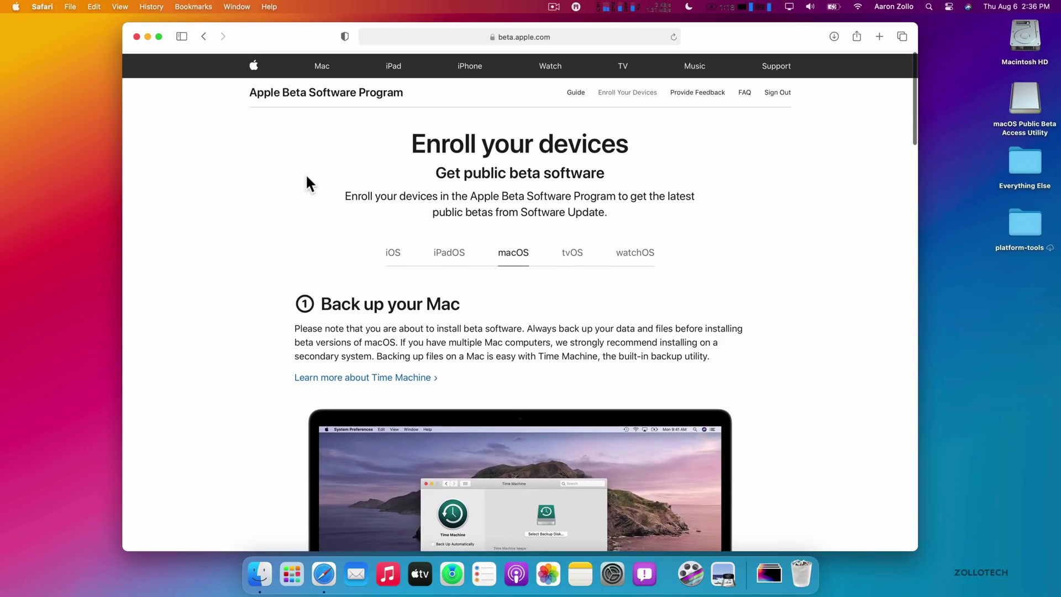
pyautogui.click(449, 38)
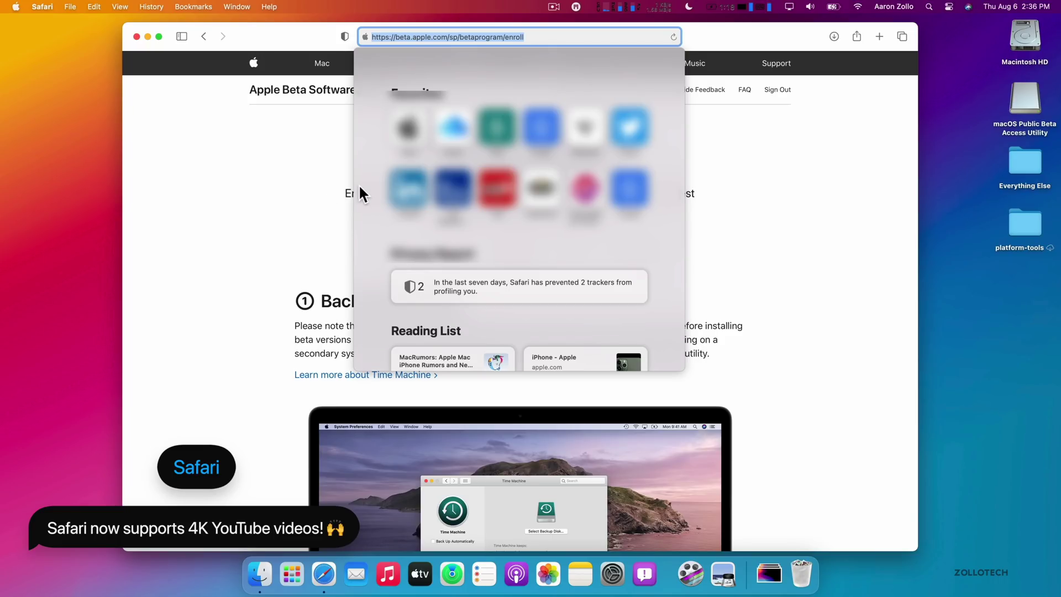
pyautogui.write('youtube.co')
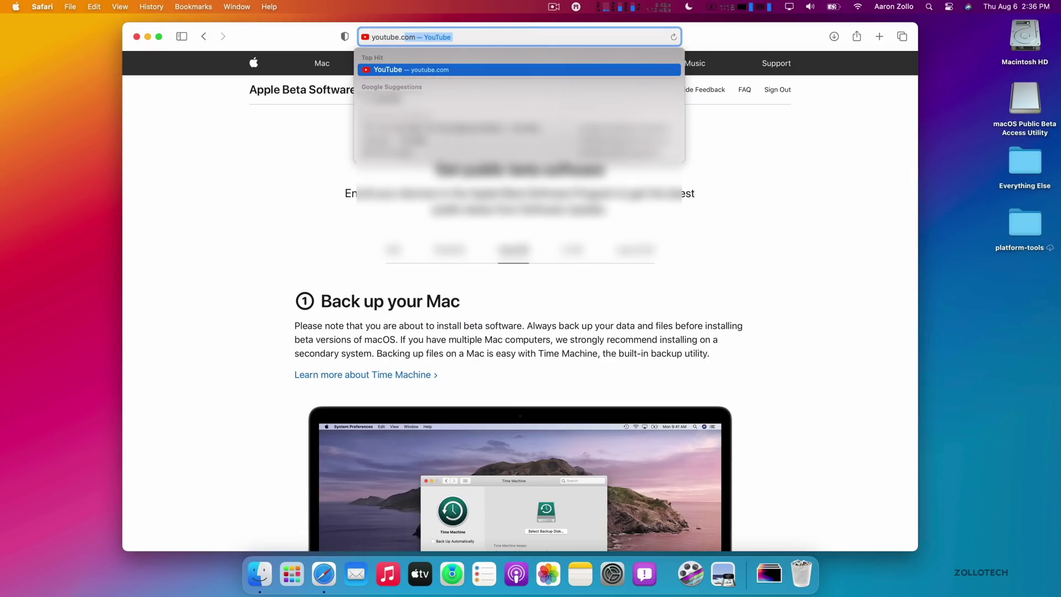
pyautogui.press('Return')
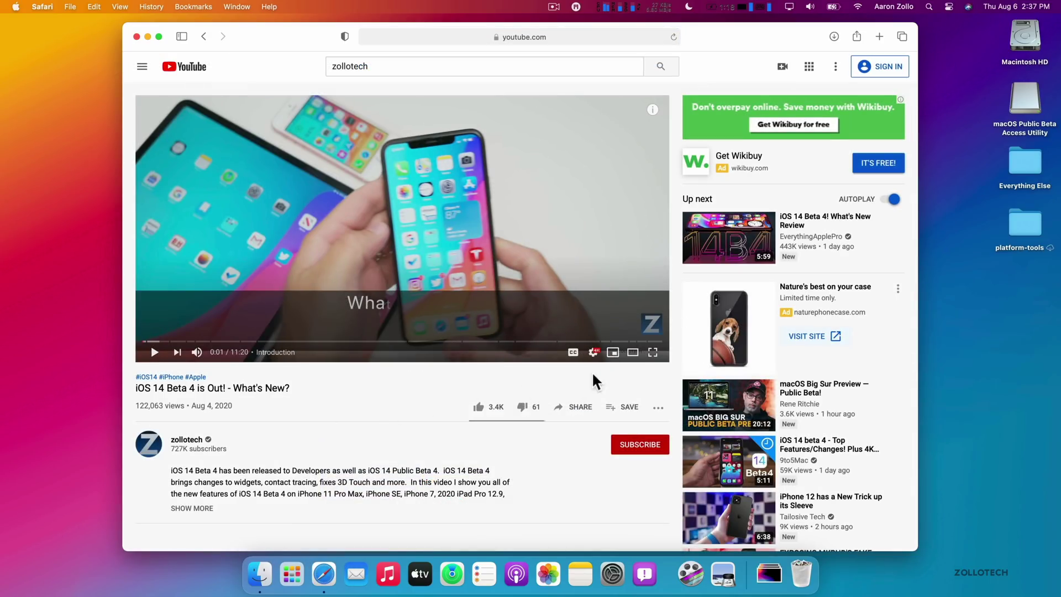
# Step: Put the YouTube video in full screen and set its quality to 2160p
pyautogui.doubleClick(649, 284)
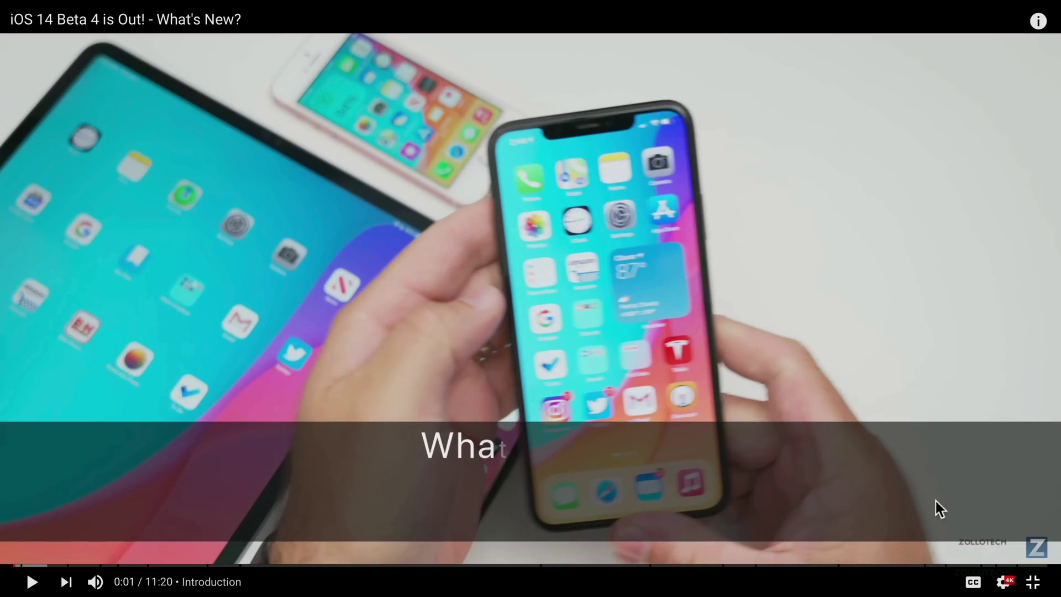
pyautogui.click(1005, 584)
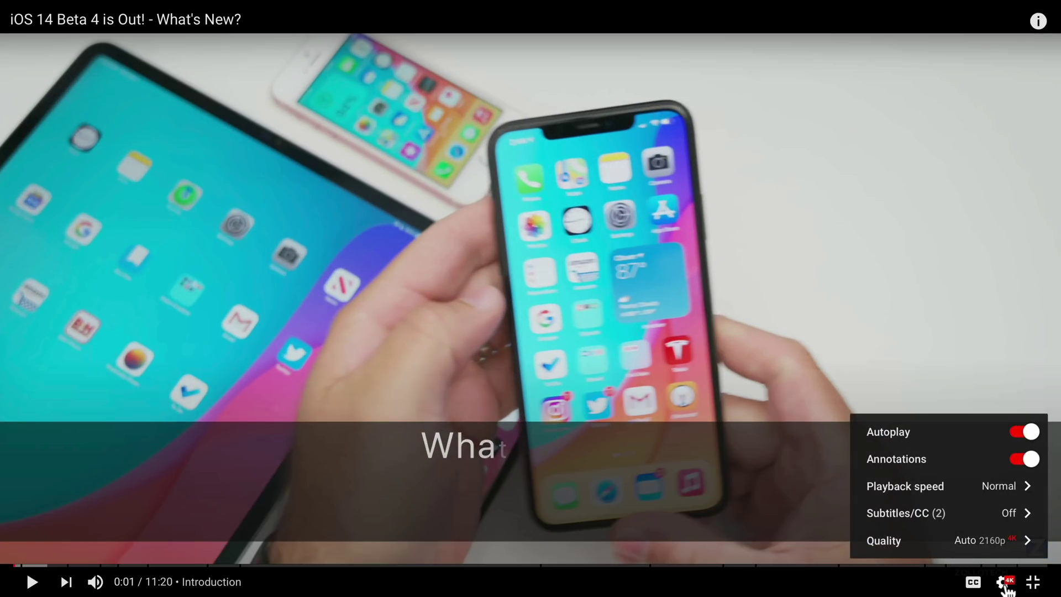
pyautogui.click(971, 542)
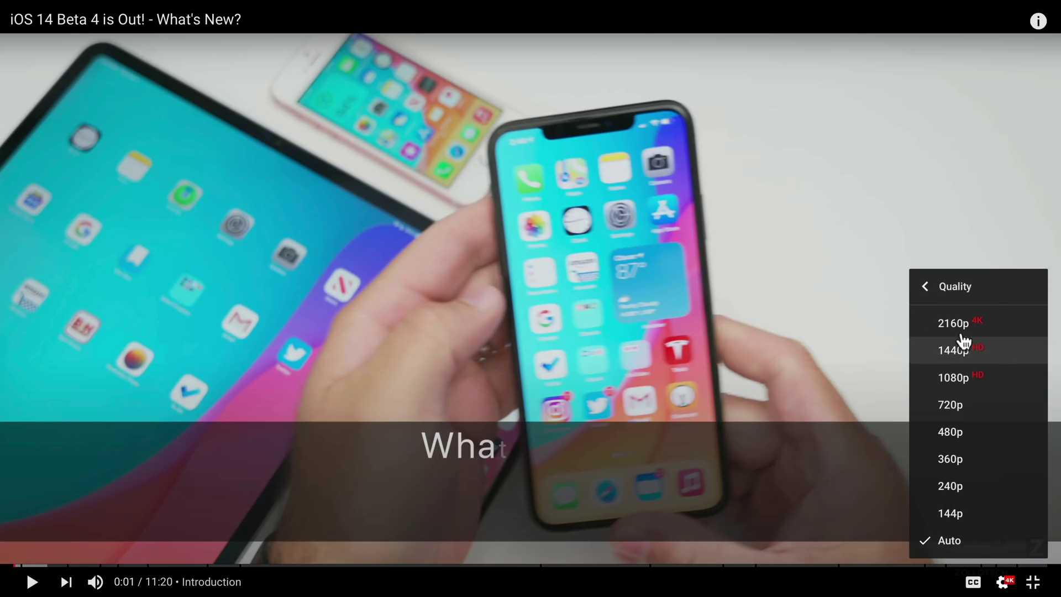
pyautogui.click(981, 328)
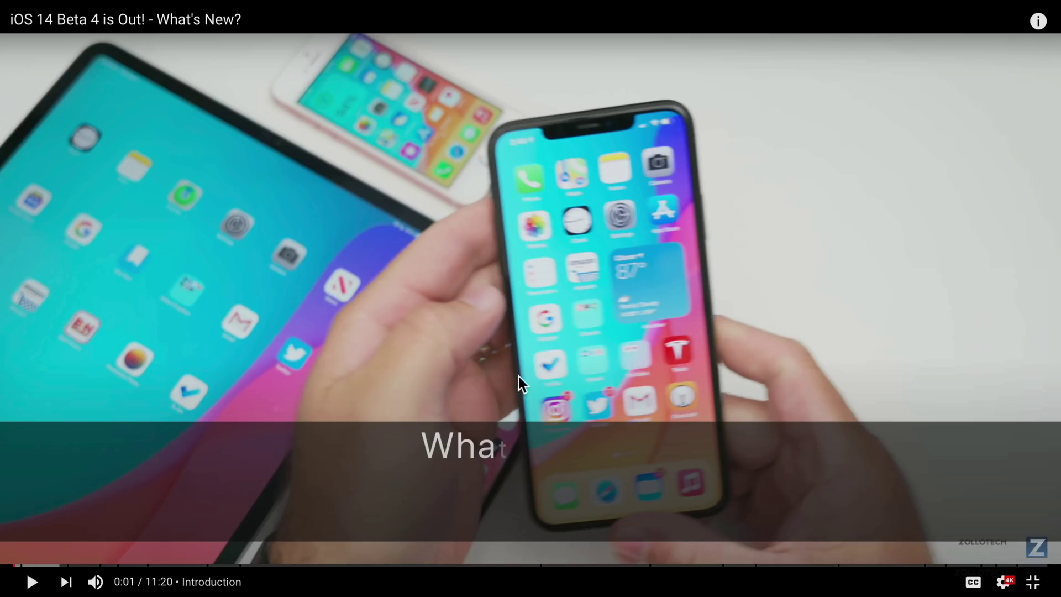
# Step: Play and pause the video, exit full screen, and hide Safari with Cmd+H
pyautogui.click(30, 582)
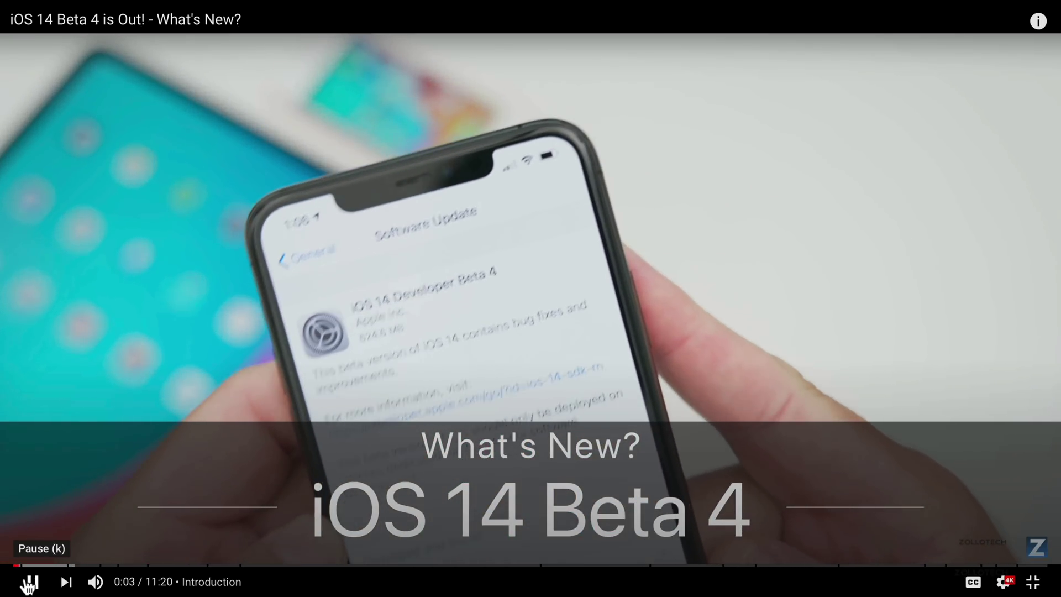
pyautogui.click(28, 582)
pyautogui.press('Escape')
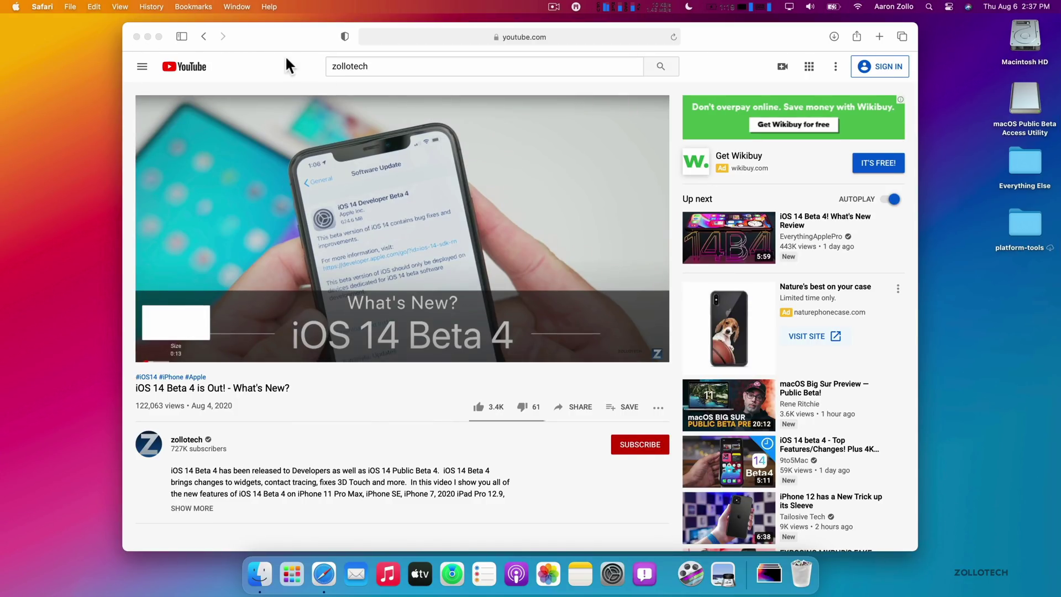
pyautogui.press('super+h')
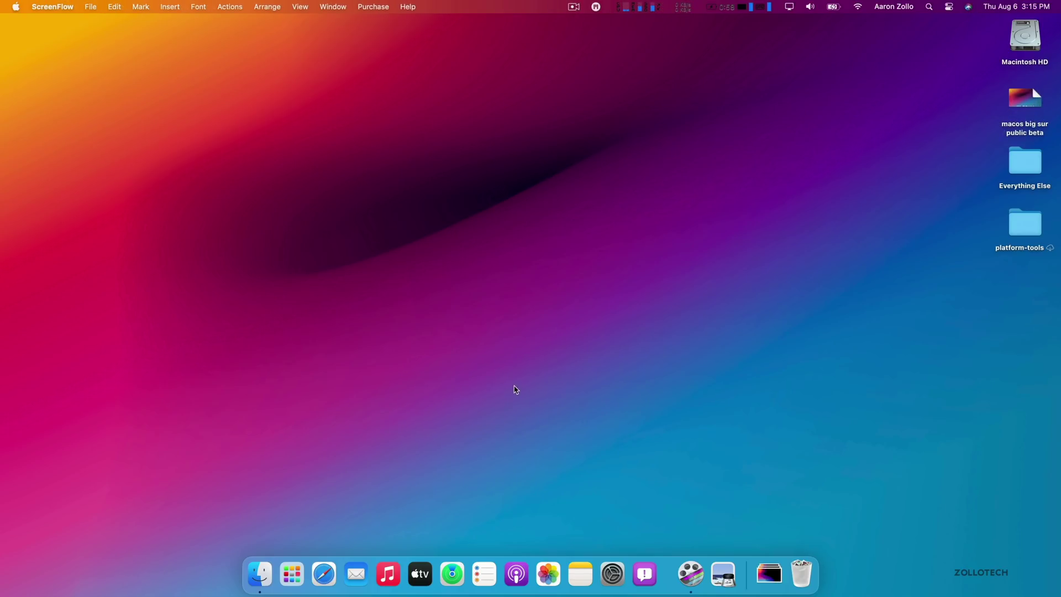
# Step: Show the Desktop folder in a Finder window and open it again in a second tab
pyautogui.click(260, 574)
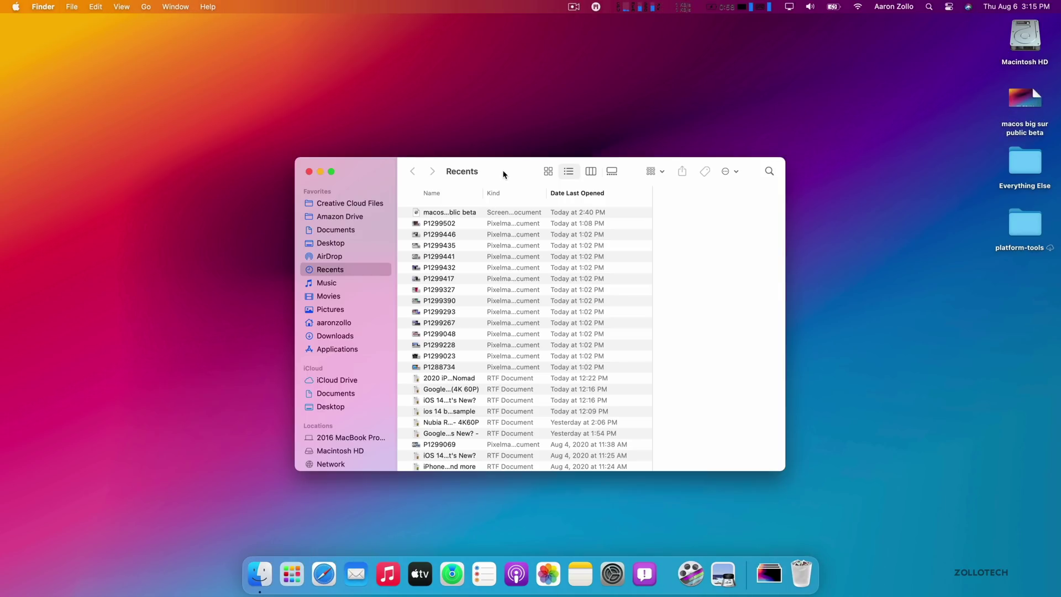
pyautogui.click(332, 242)
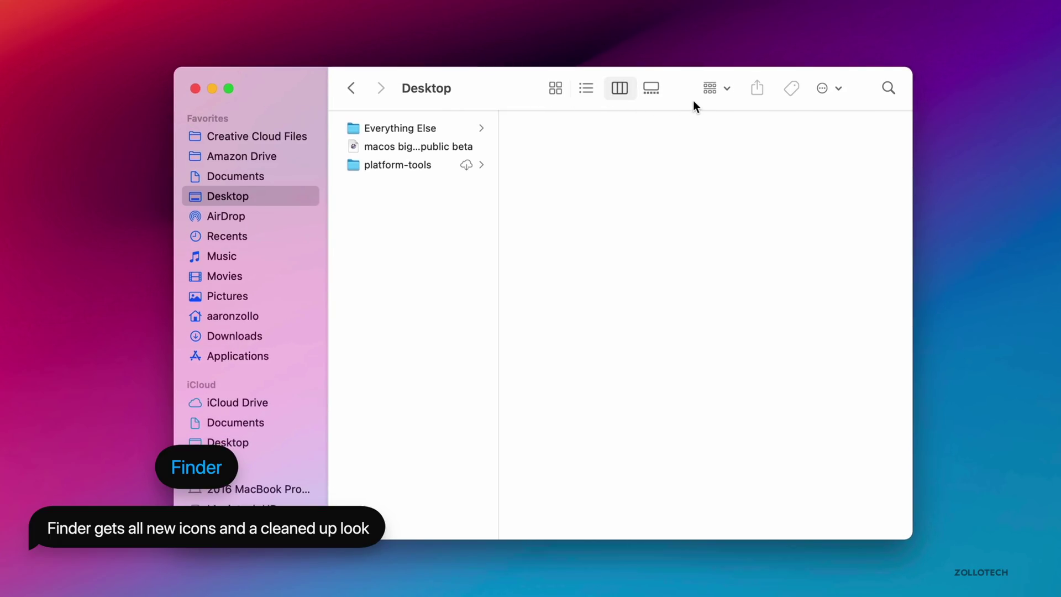
pyautogui.click(843, 91)
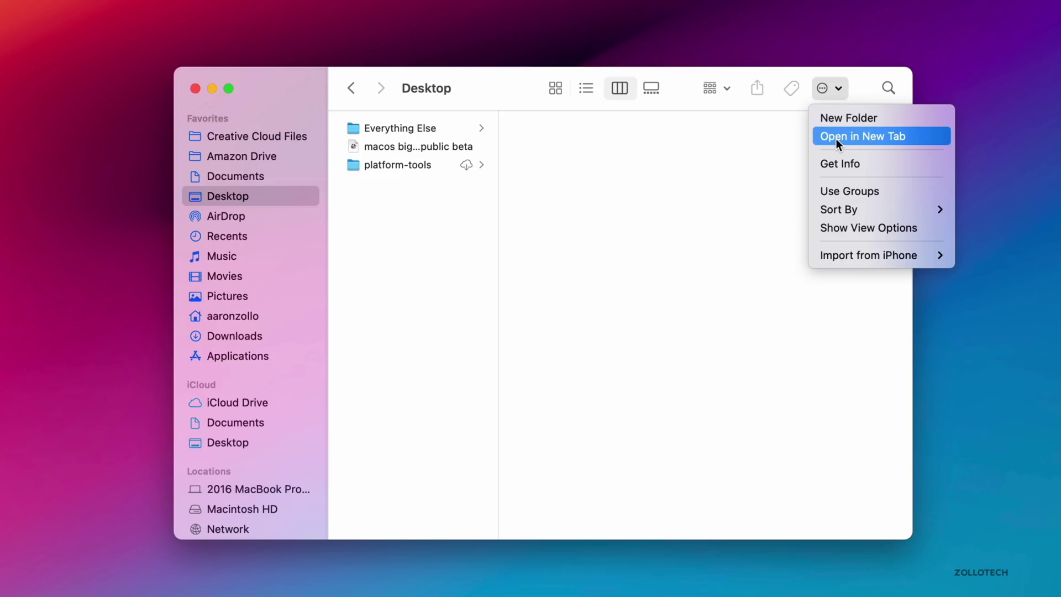
pyautogui.click(872, 138)
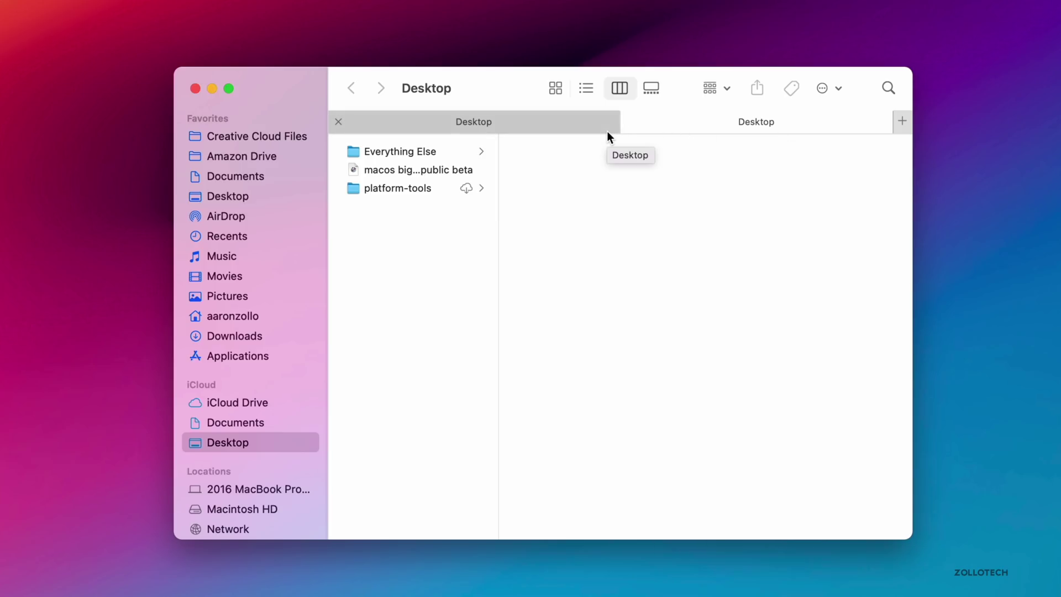
# Step: Add a third tab showing Recents, switch between the Desktop tabs, and raise the window
pyautogui.press('super+t')
pyautogui.click(625, 122)
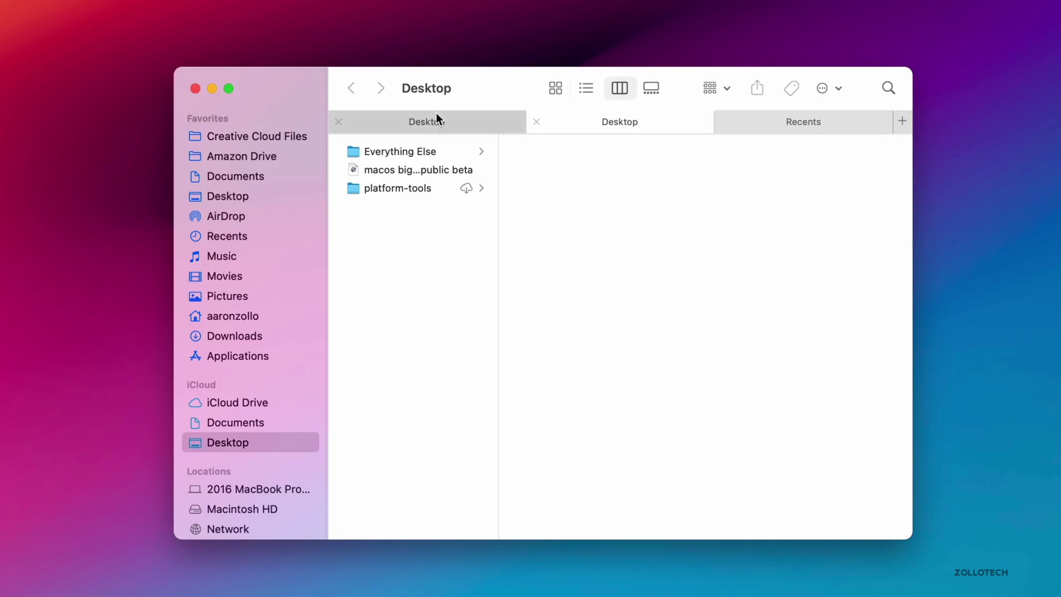
pyautogui.click(422, 116)
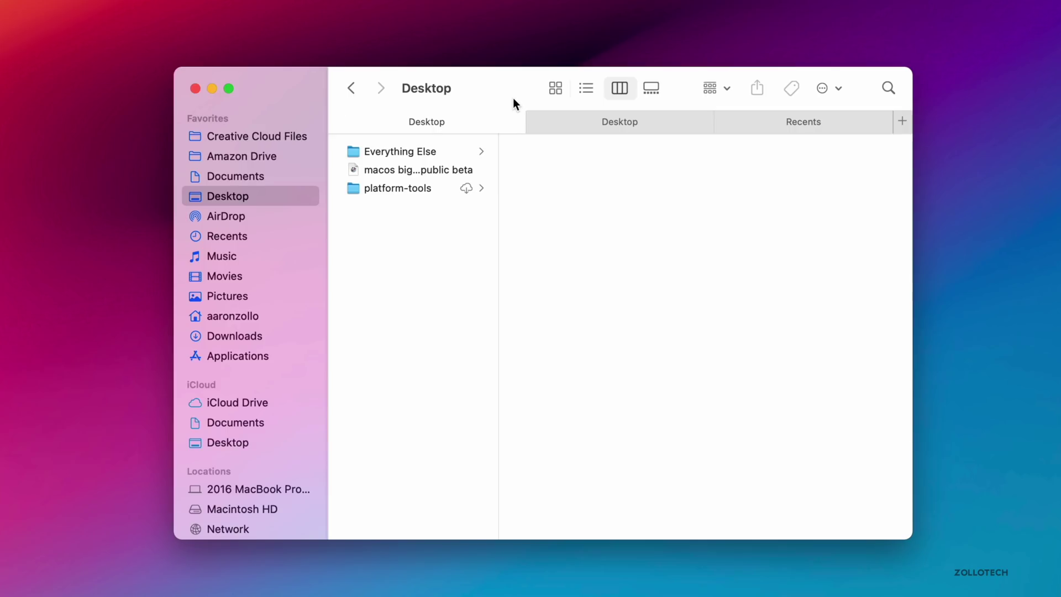
pyautogui.moveTo(513, 98); pyautogui.dragTo(517, 54)
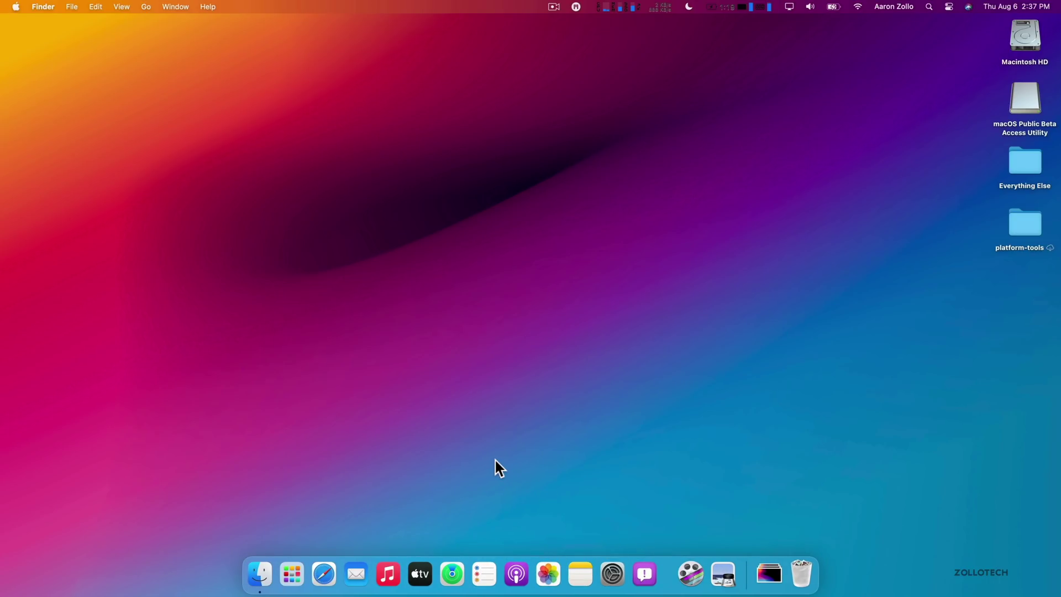
# Step: View the Launchpad app grid, then eject the macOS Public Beta Access Utility disk
pyautogui.click(298, 589)
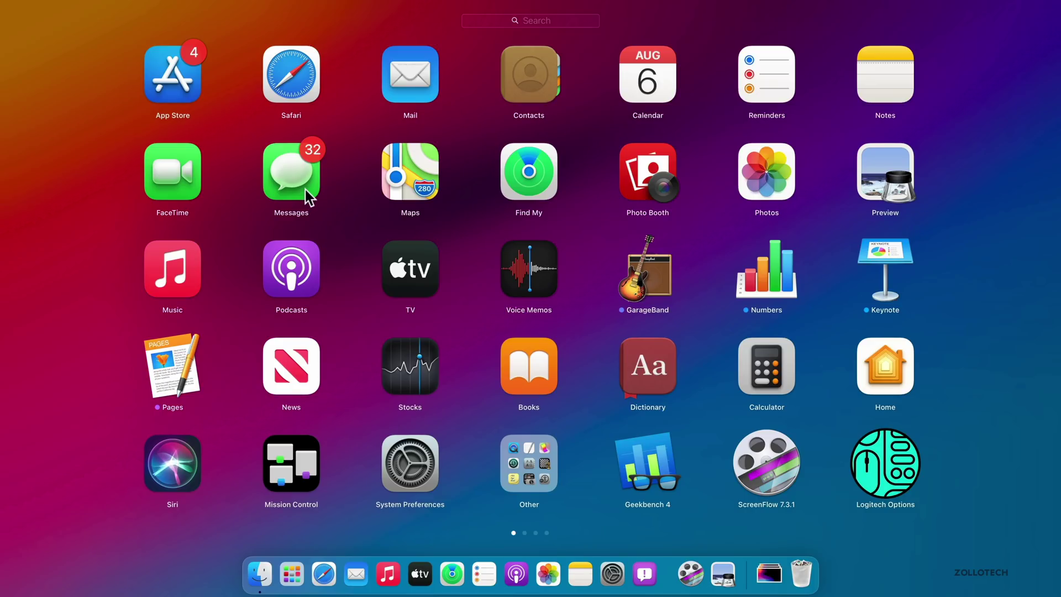
pyautogui.click(581, 397)
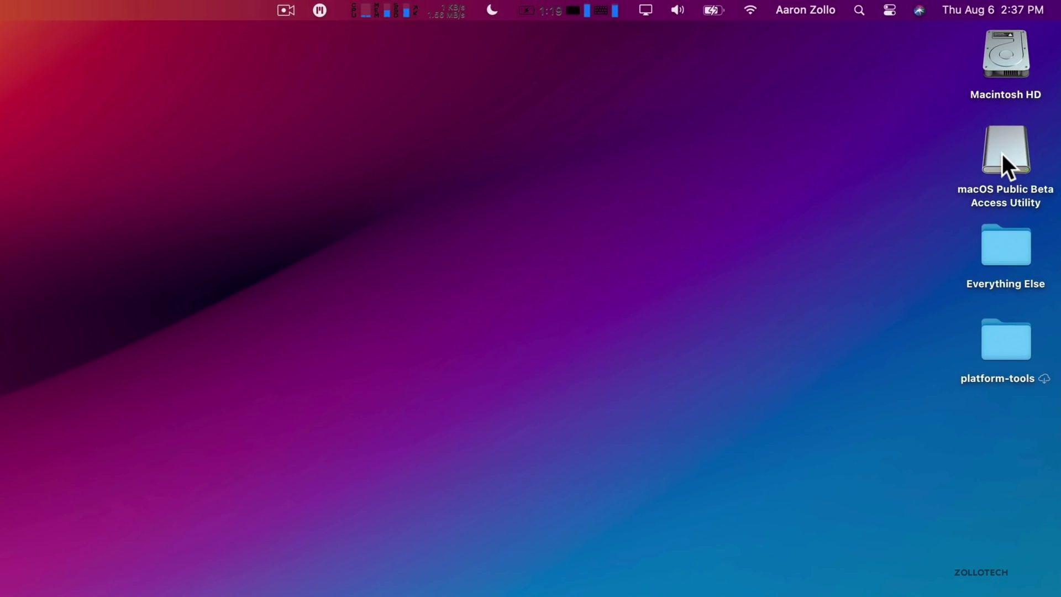
pyautogui.moveTo(1003, 153); pyautogui.dragTo(804, 569)
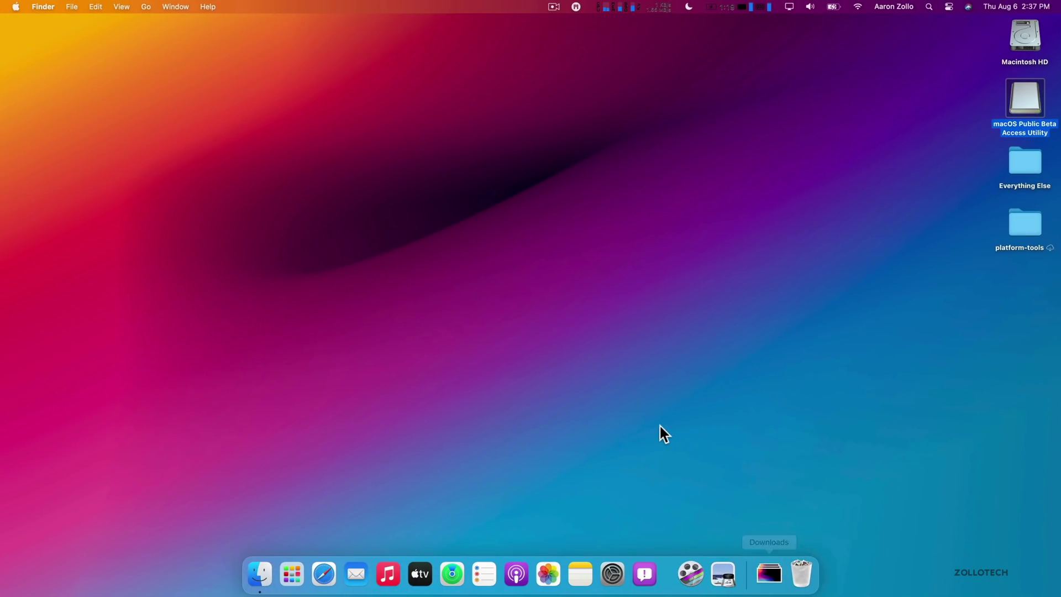
pyautogui.click(613, 578)
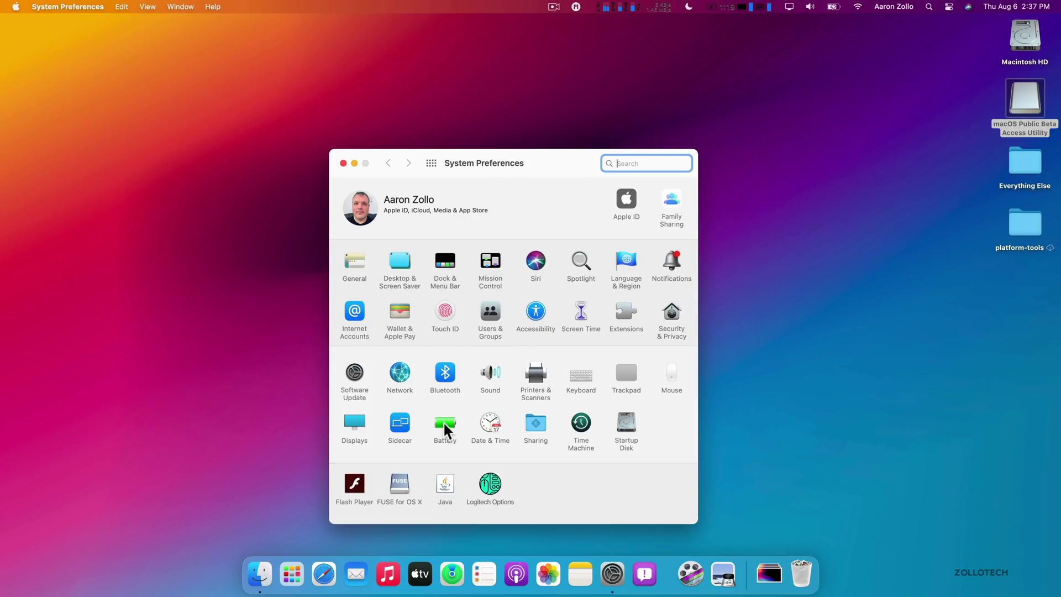
# Step: Open the Battery pane and show its Last 10 Days energy and screen usage history
pyautogui.click(444, 426)
pyautogui.moveTo(549, 155); pyautogui.dragTo(550, 137)
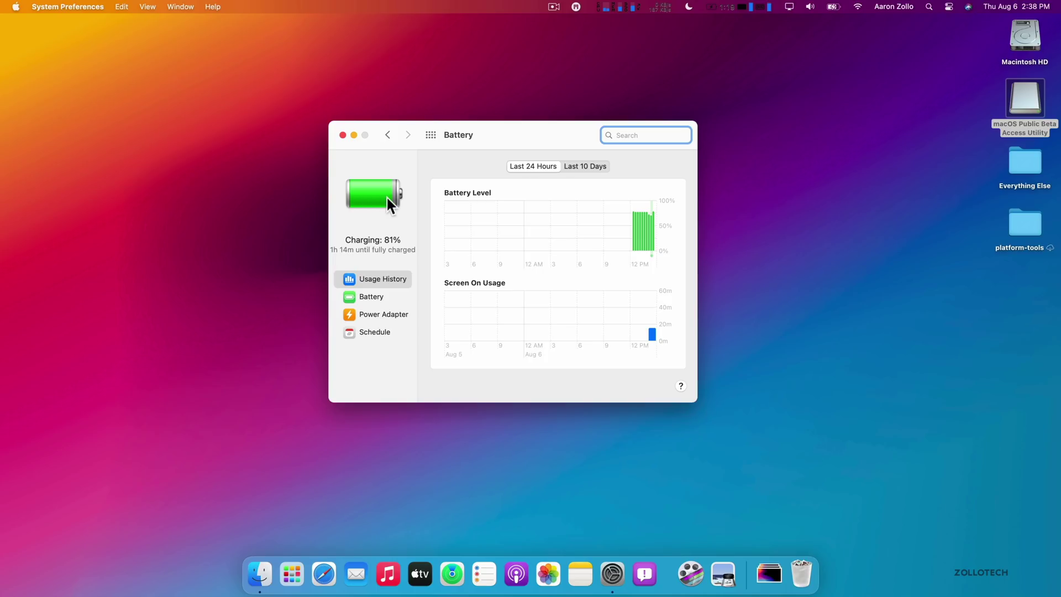
pyautogui.click(602, 172)
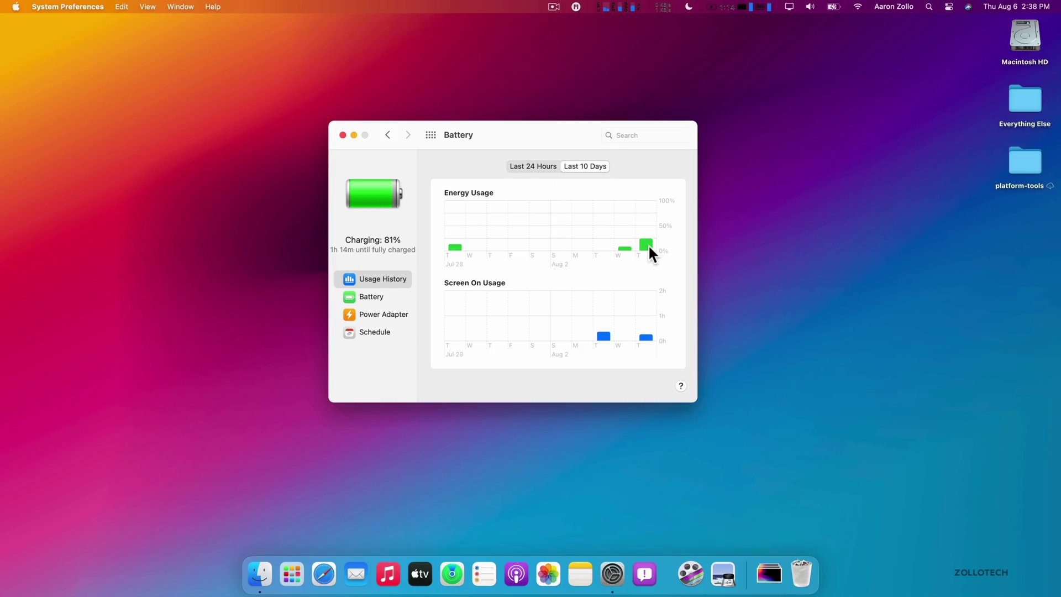
# Step: Close Battery settings, dismiss Music's muted-volume warning, scroll Listen Now's Top Picks, then hide Music
pyautogui.click(342, 135)
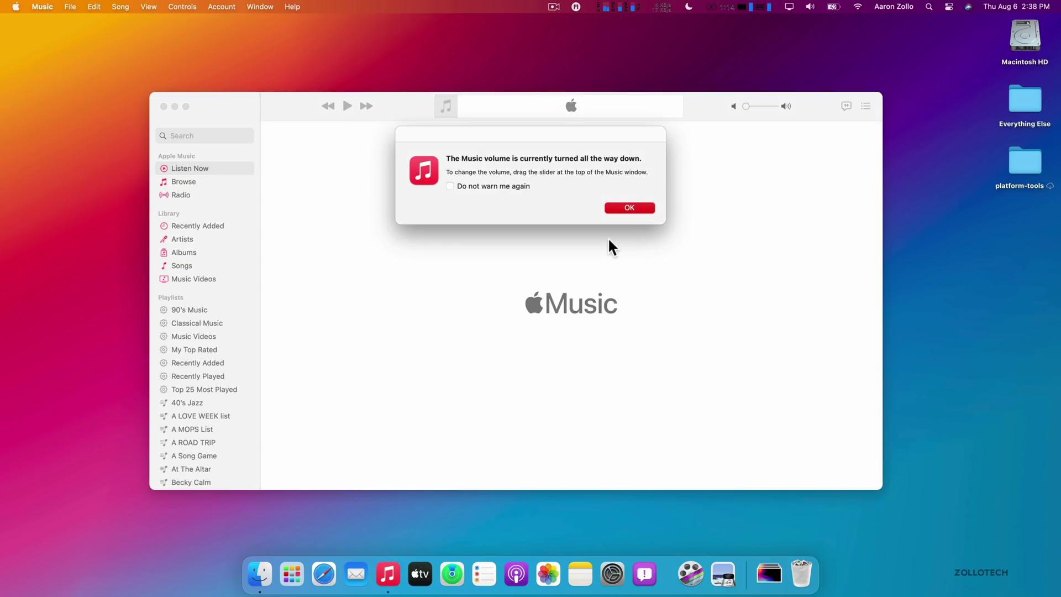
pyautogui.click(628, 209)
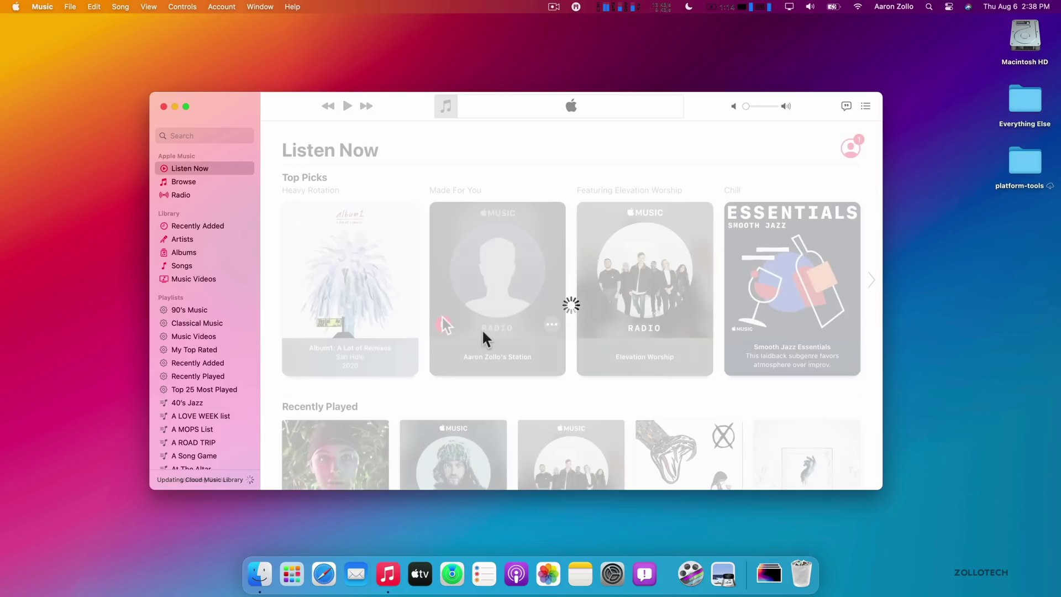
pyautogui.scroll(-3, 462, 326)
pyautogui.scroll(-15, 443, 319)
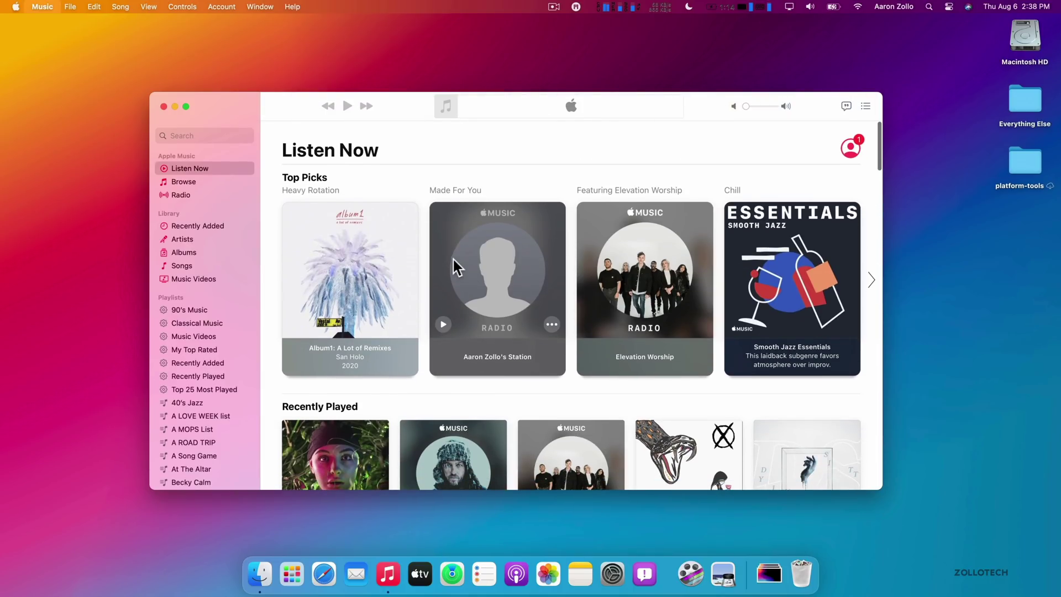
pyautogui.press('super+h')
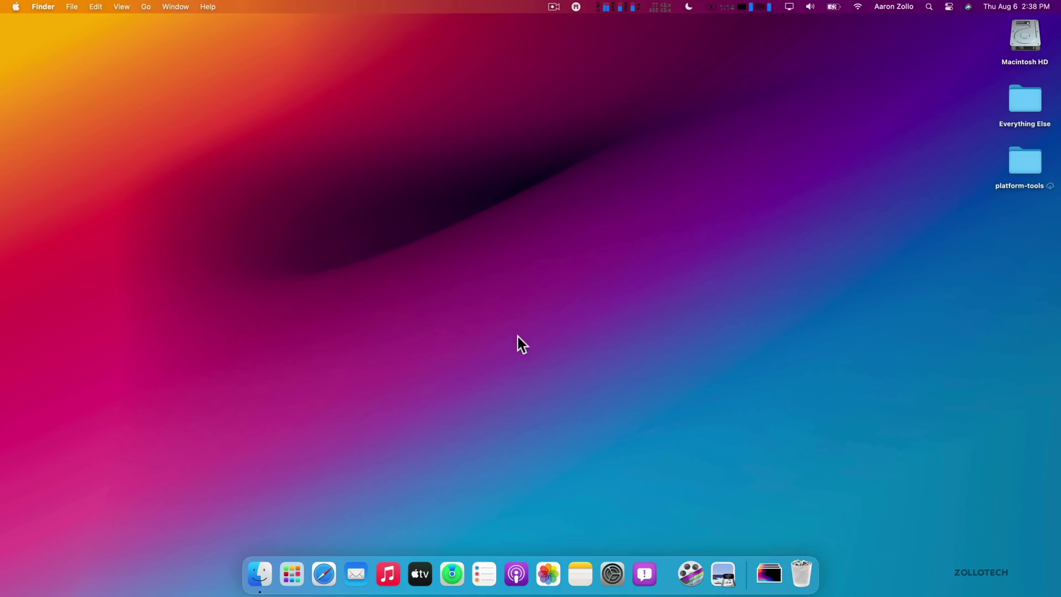